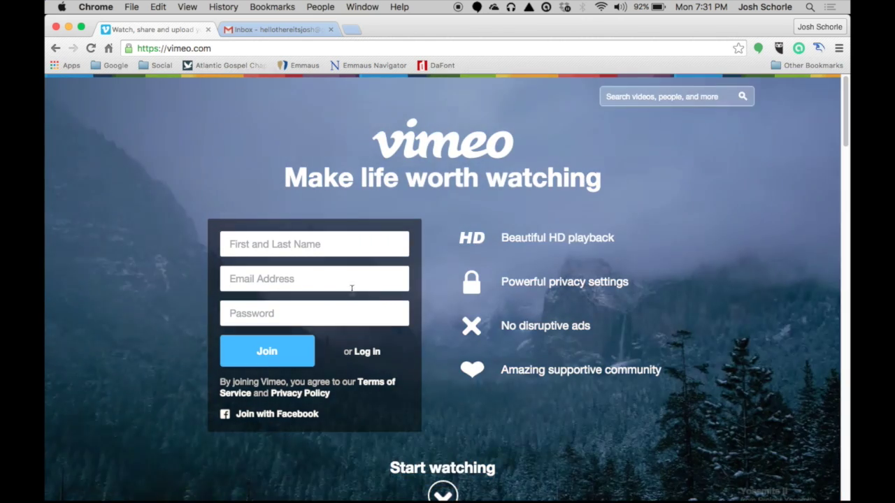
Join Vimeo with the account holder's full name, e-mail address and account password
click(289, 243)
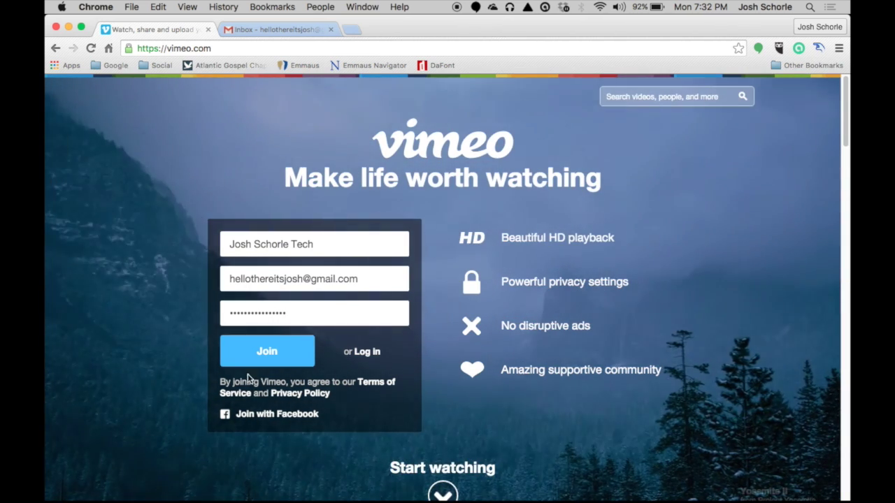
click(266, 353)
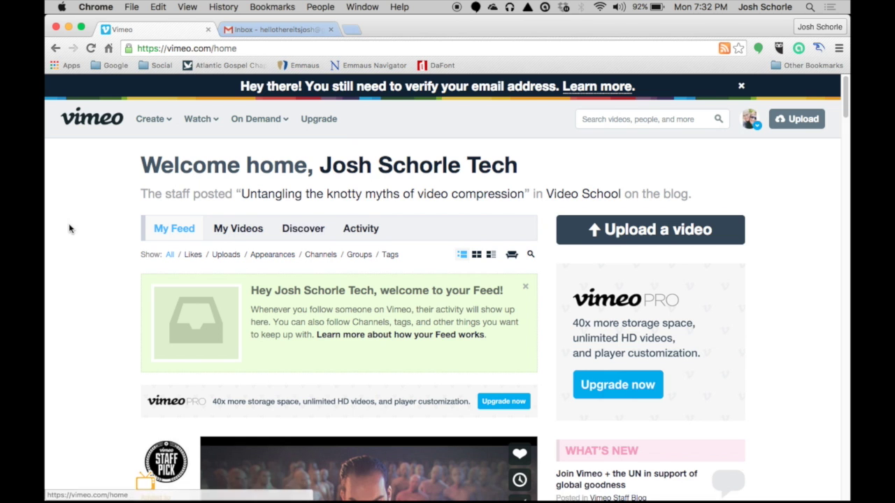
Look through the new account's home feed, including staff picks, statistics and the Explore Vimeo section
scroll(98, 230, down, 5)
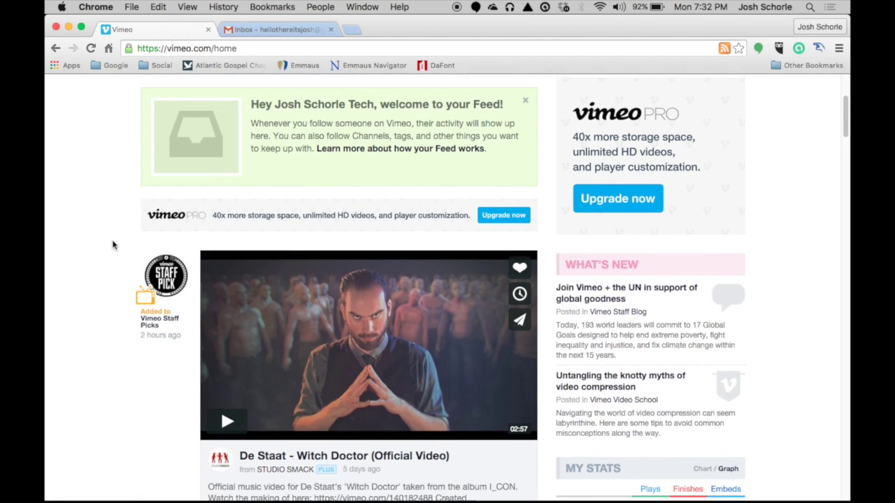
scroll(259, 271, down, 8)
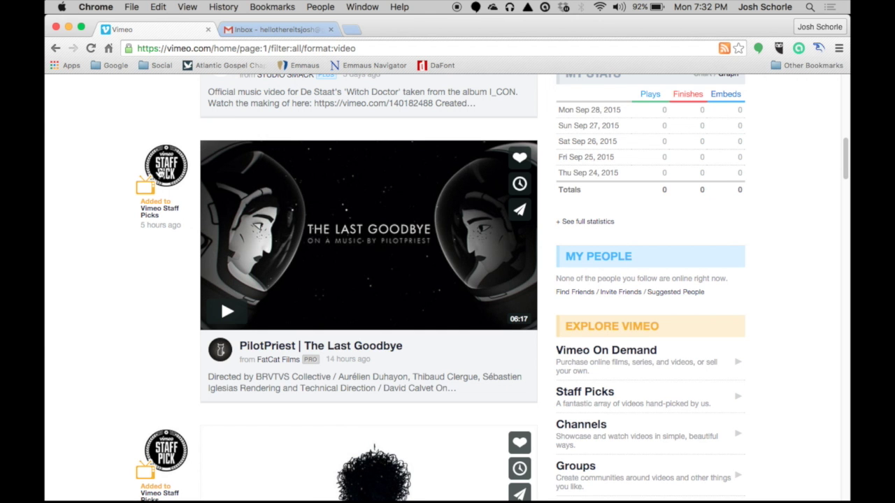
scroll(328, 215, down, 5)
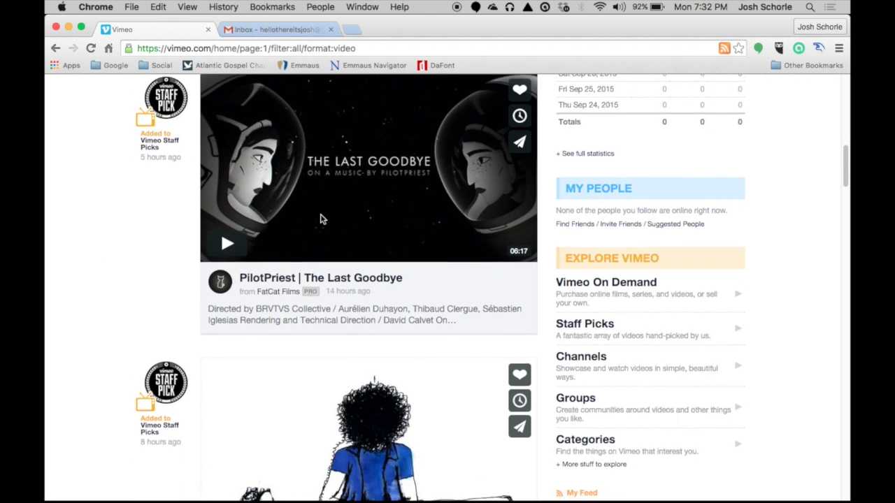
scroll(320, 218, up, 7)
scroll(318, 220, up, 10)
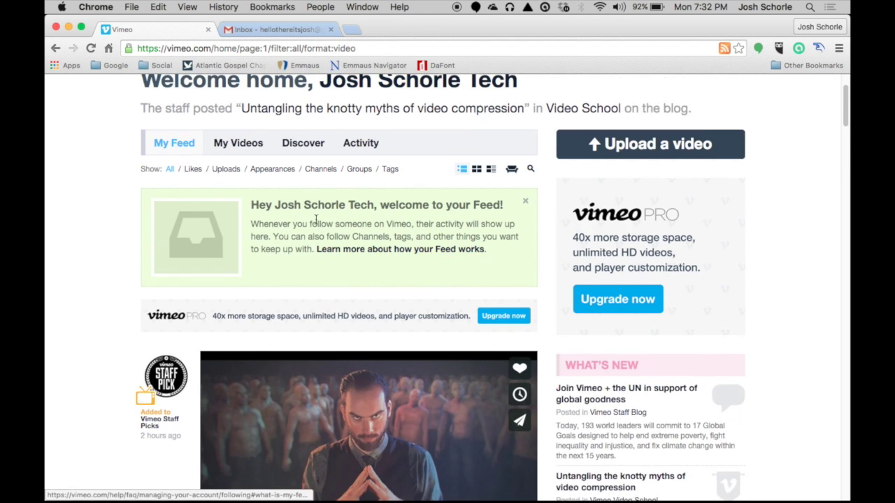
scroll(295, 234, up, 2)
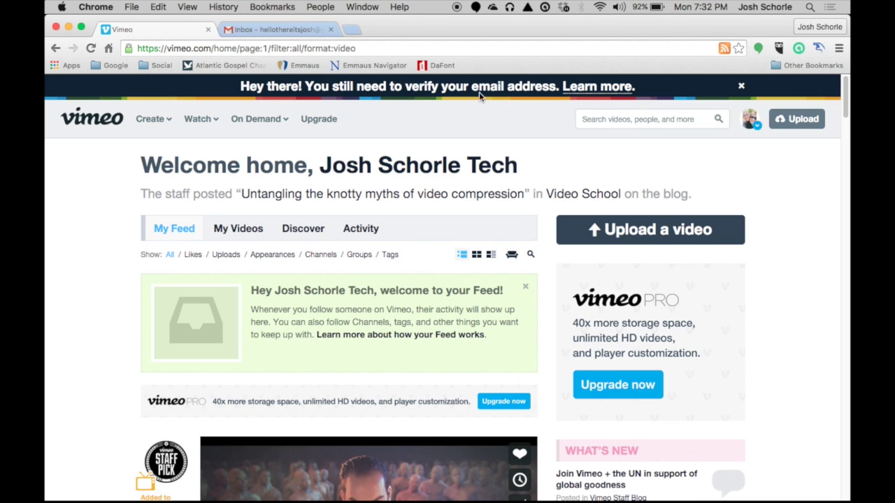
Complete the Vimeo registration from the "Welcome to Vimeo!" e-mail in Gmail and dismiss the greeting on the Vimeo home page
click(265, 32)
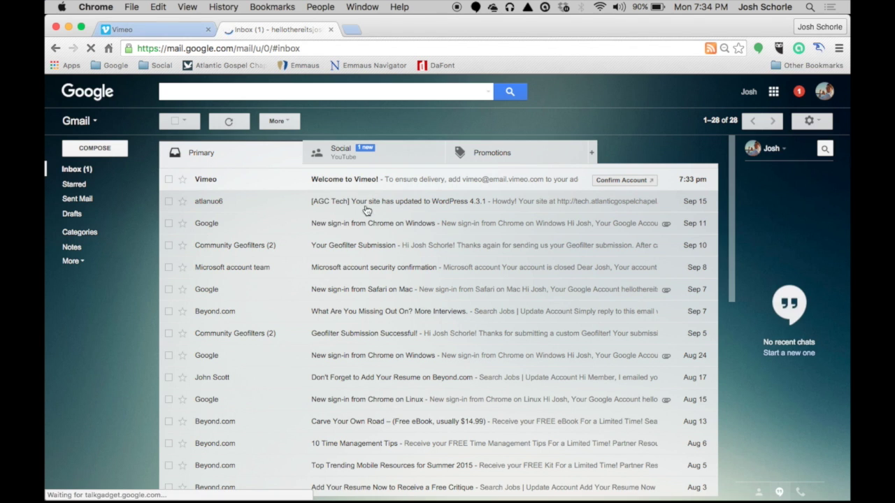
click(350, 181)
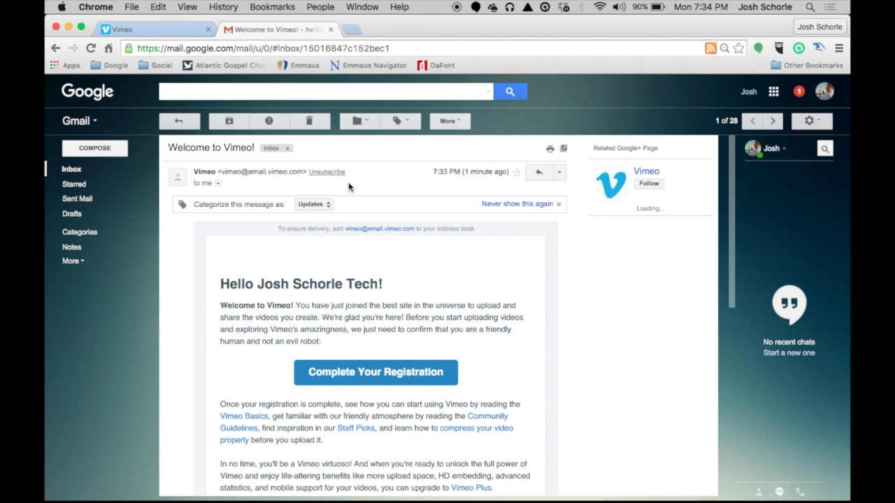
scroll(467, 308, down, 2)
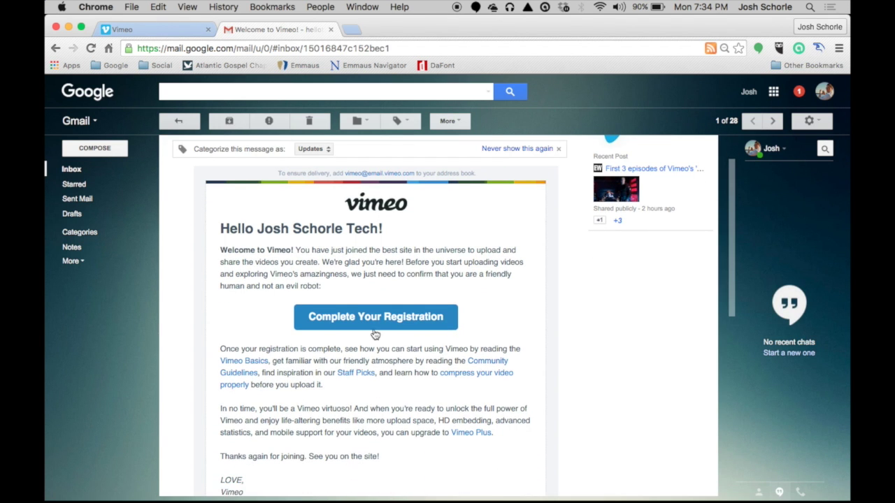
click(371, 323)
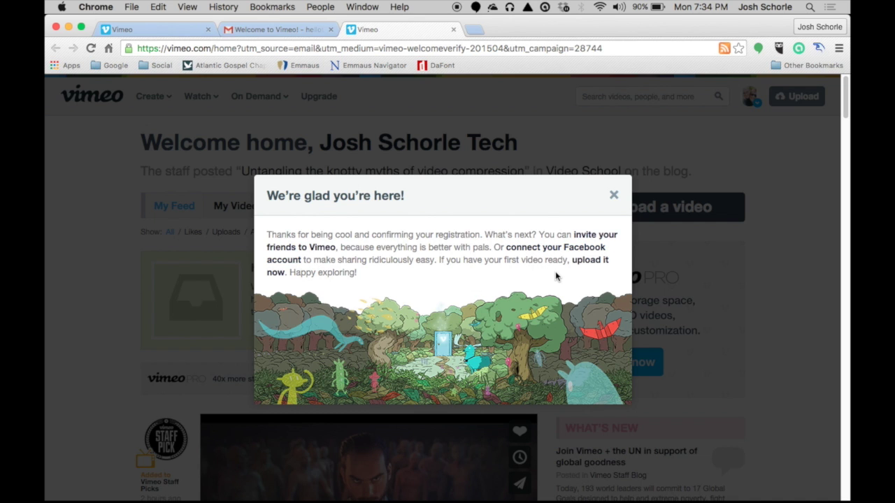
click(615, 197)
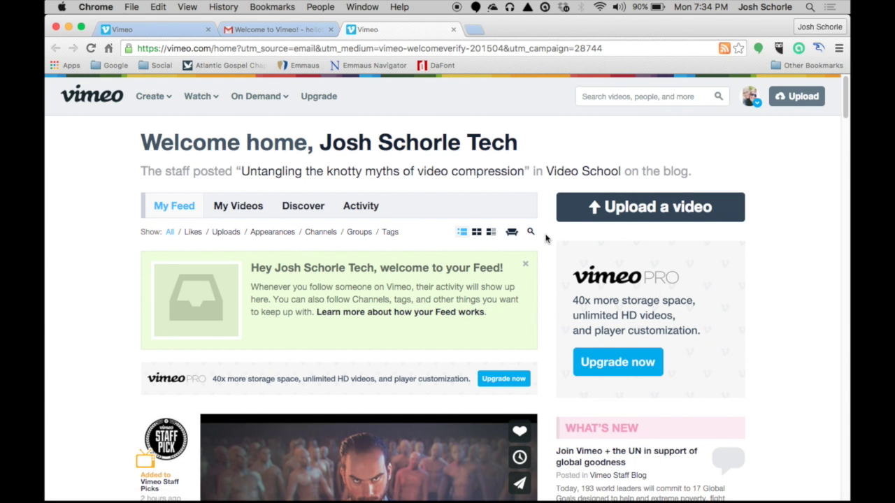
Open Vimeo's video upload page and review the available privacy options
click(622, 218)
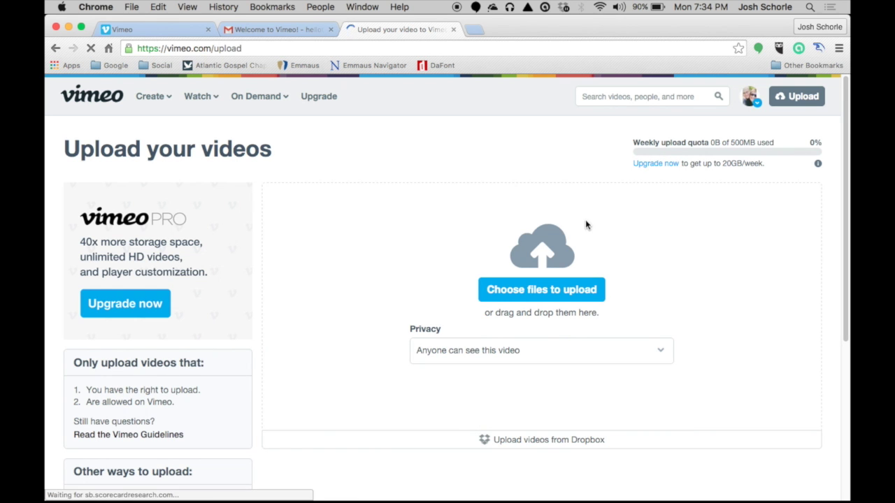
scroll(278, 294, down, 1)
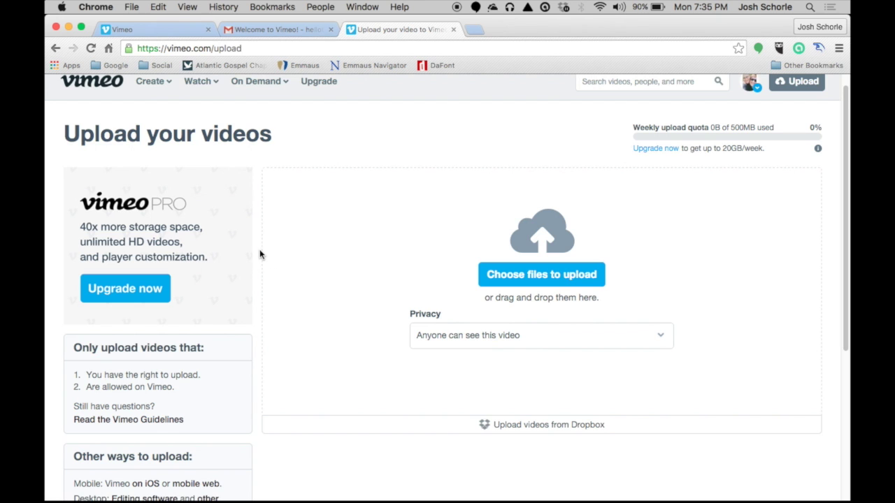
scroll(249, 258, down, 2)
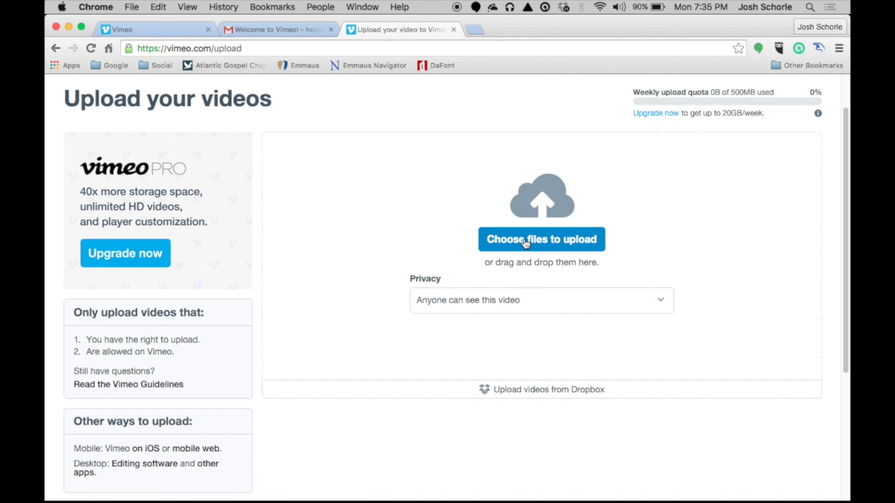
click(551, 306)
scroll(552, 300, down, 1)
scroll(525, 346, down, 1)
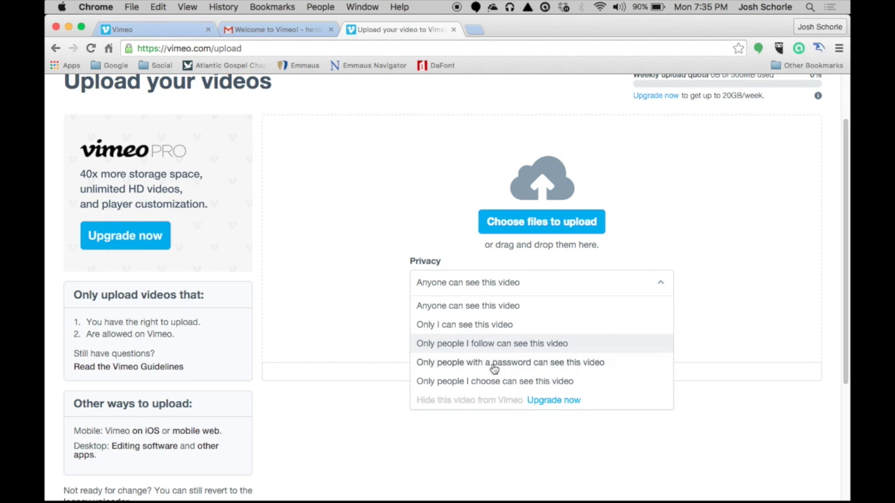
scroll(494, 359, down, 1)
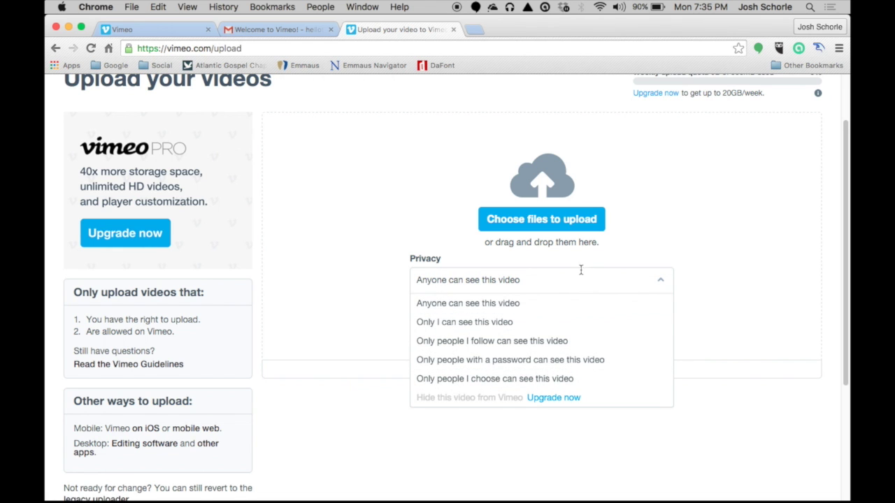
Upload the file "Where Do I Find Hope%3F.mp4" from the Desktop folder
click(515, 224)
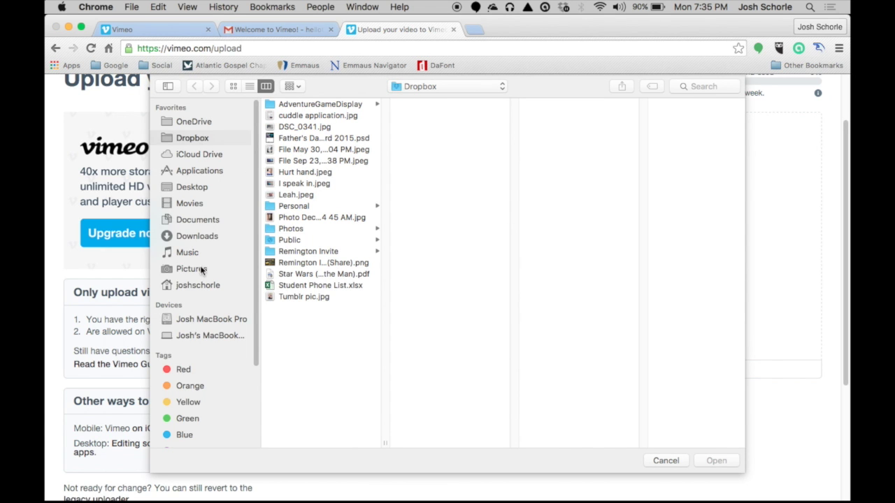
click(189, 186)
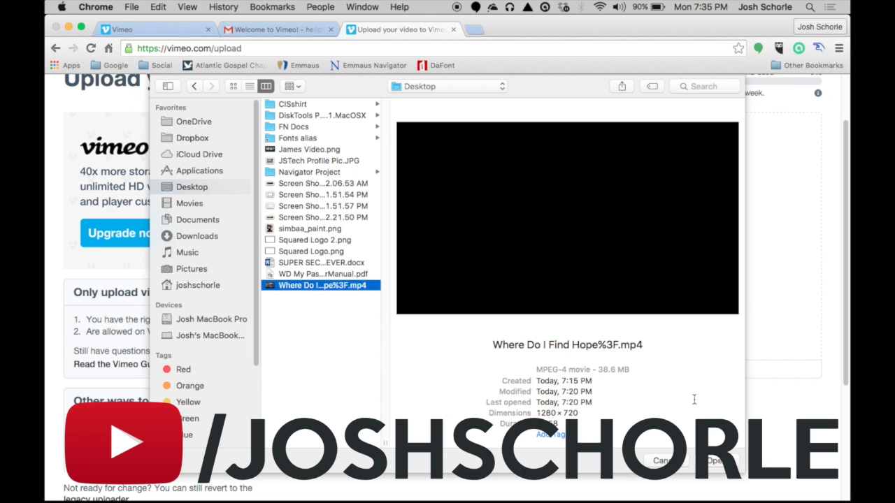
click(715, 461)
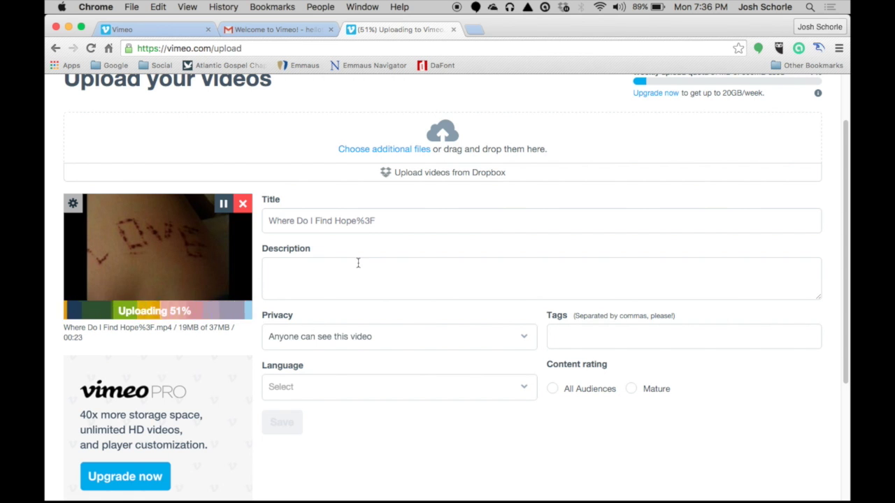
Set title "Where Do I Find Hope", description "a video I made for a friend.... enjoy.", tags "Hope, Where Do I Find Hope", language English, rating All Audiences
click(381, 219)
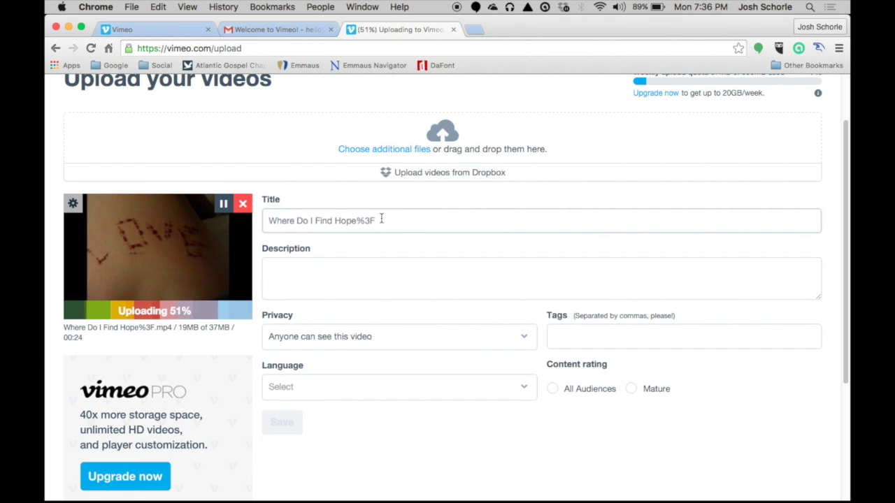
drag(376, 222, 260, 226)
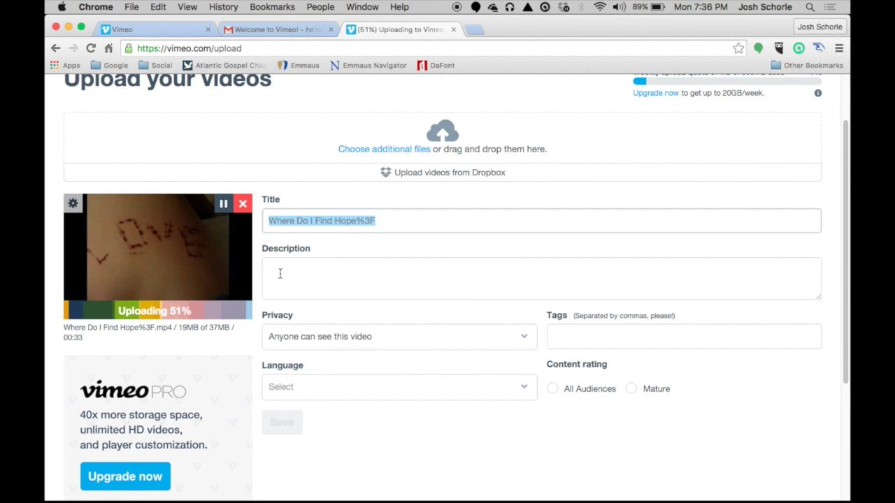
text(Where Do I Find Hope,)
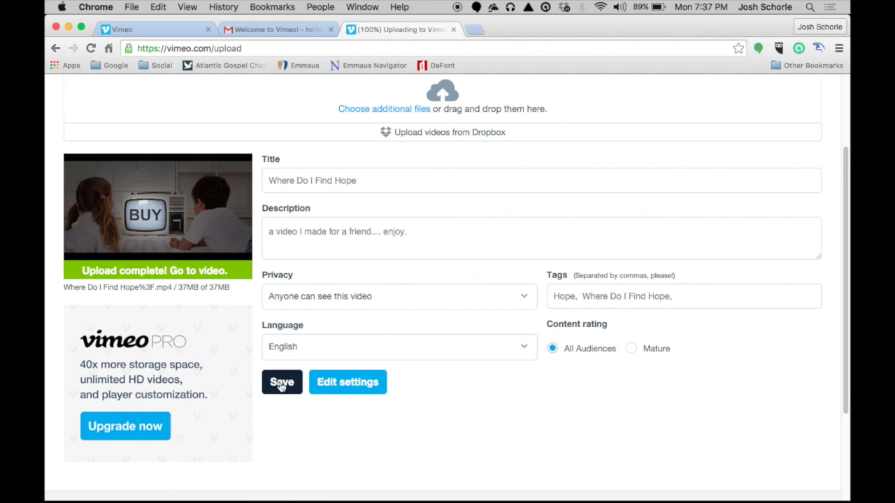
Open the uploaded video's settings and bring up the form for adding a credit
click(352, 385)
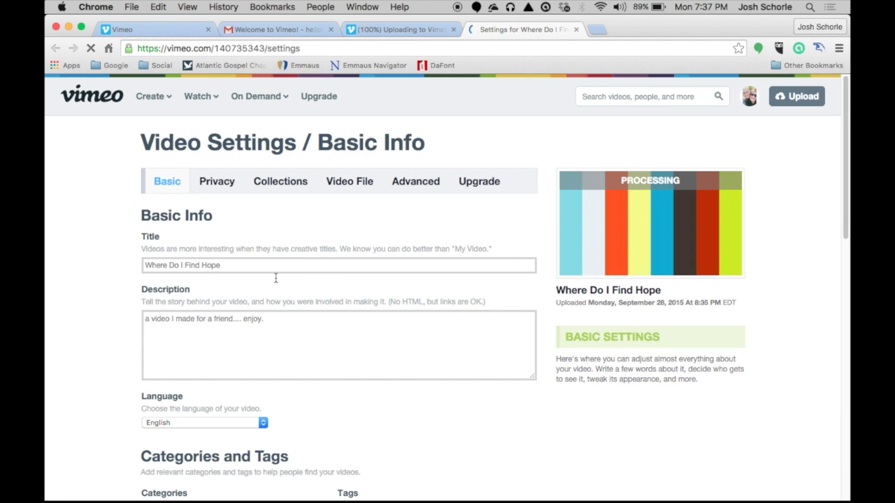
scroll(193, 323, down, 10)
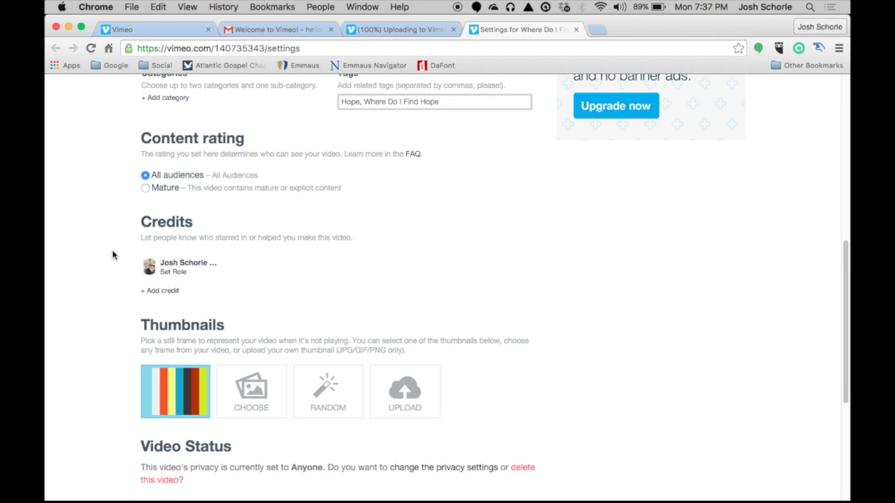
click(163, 292)
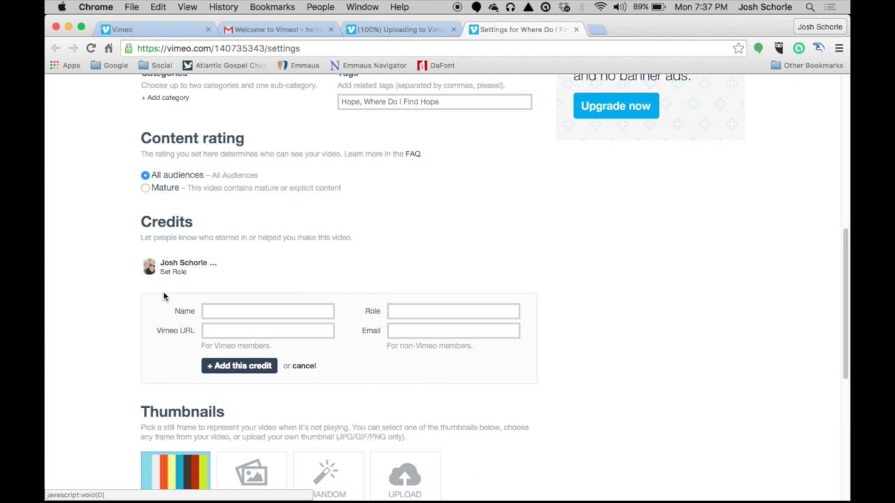
click(225, 312)
click(396, 313)
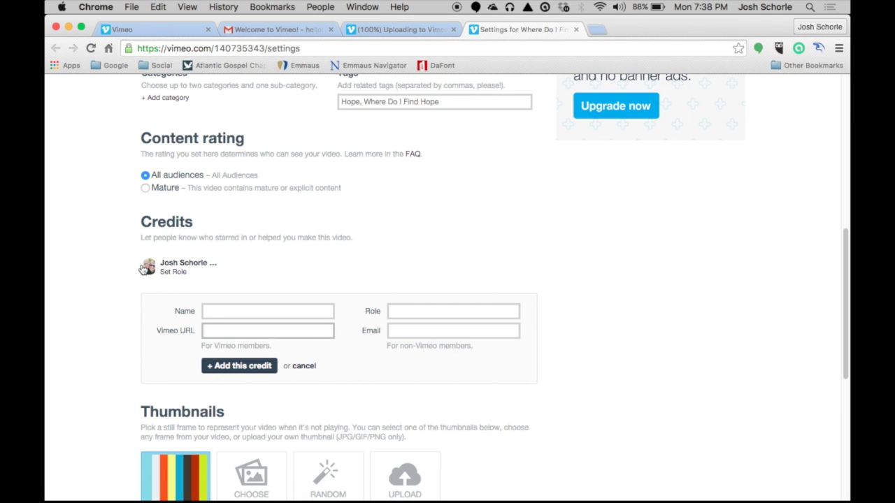
Set the uploader's credit role to Editor and add two named people as Director and Audio Editor
click(174, 272)
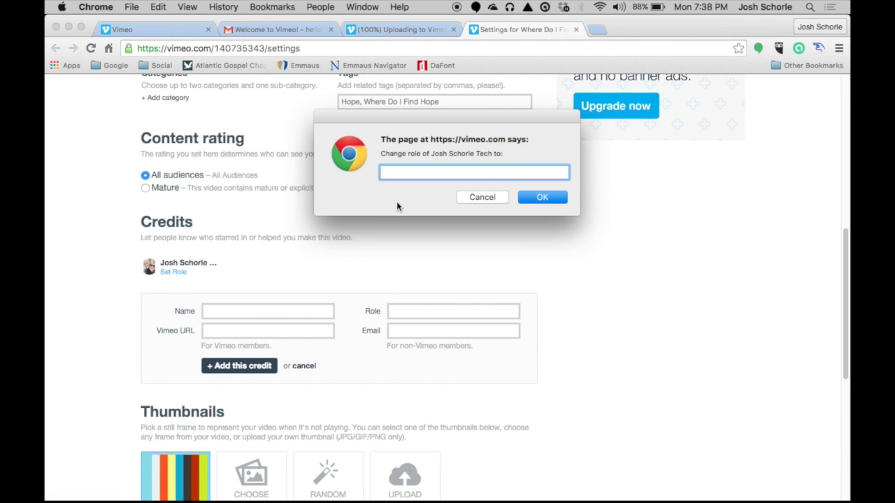
text(Ed)
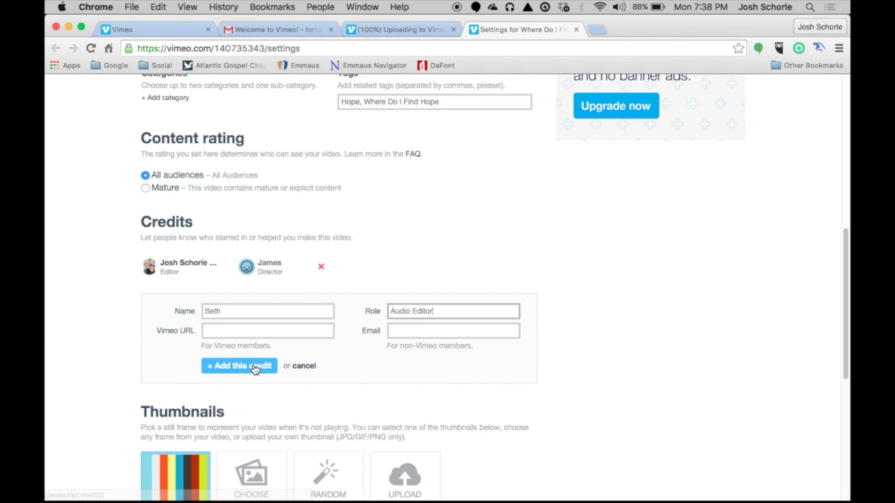
click(254, 369)
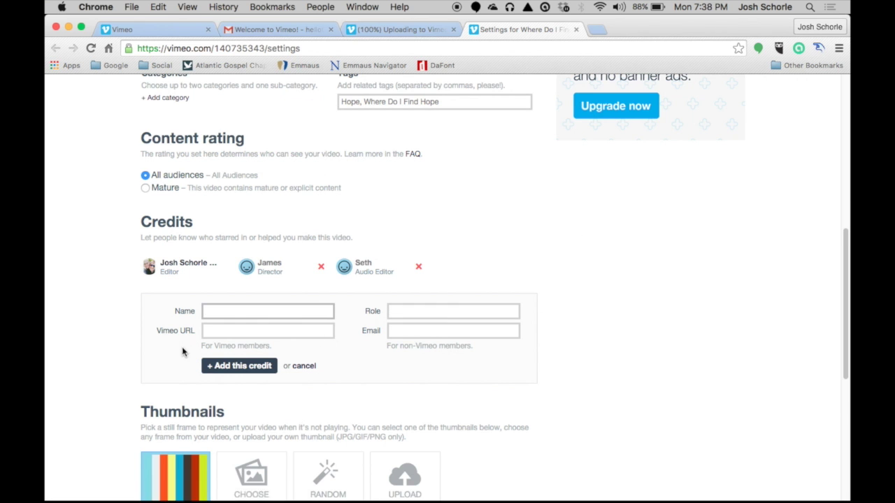
Open the video's own page separately to check its conversion status, and close it to return to the settings
scroll(181, 347, down, 5)
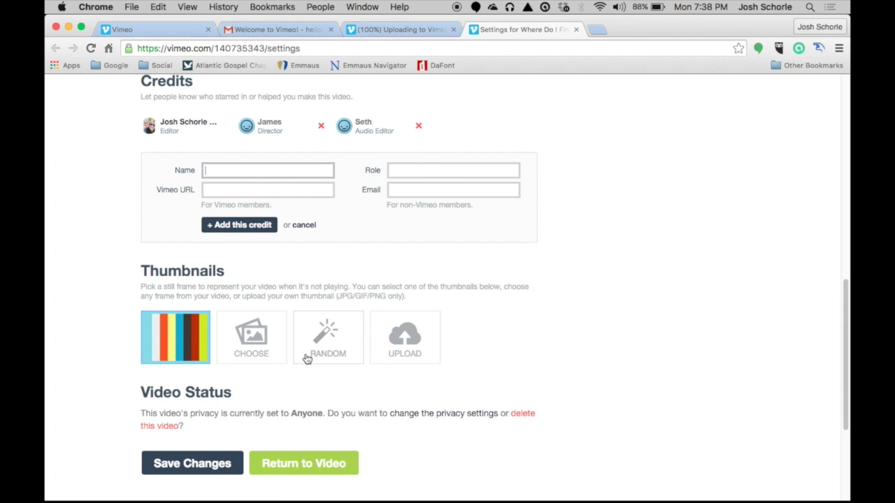
scroll(339, 286, up, 10)
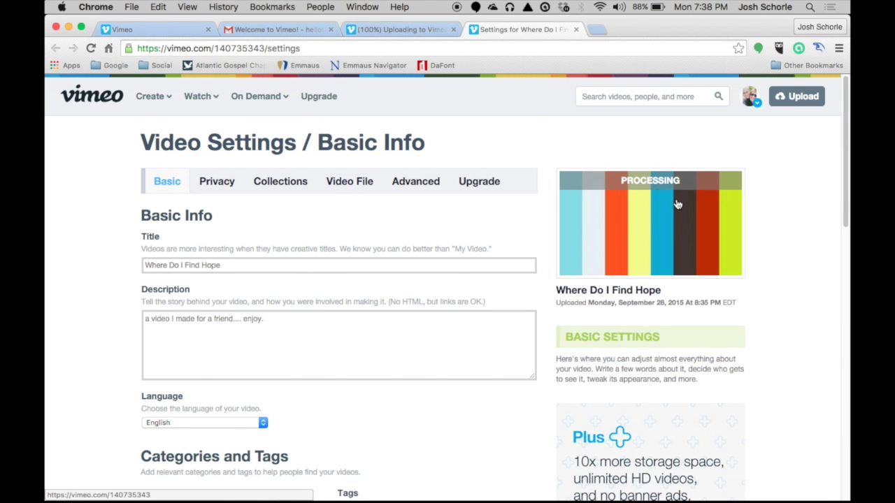
super+click(619, 216)
click(606, 27)
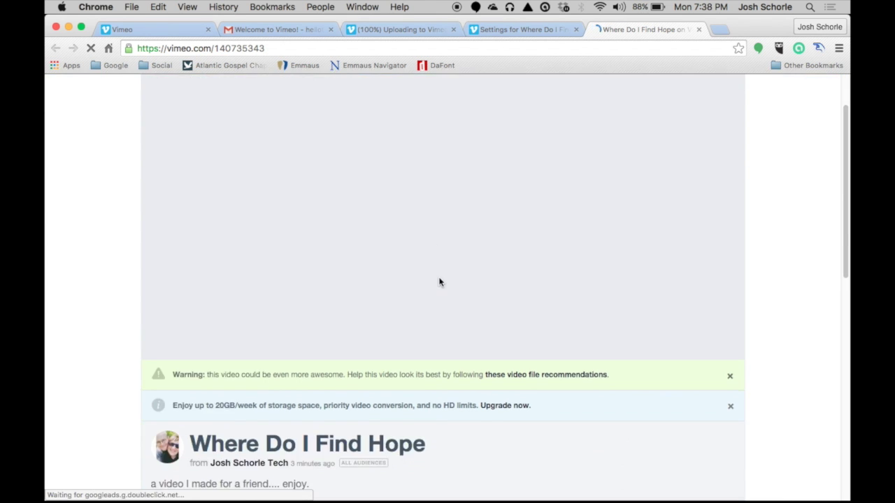
scroll(375, 256, down, 1)
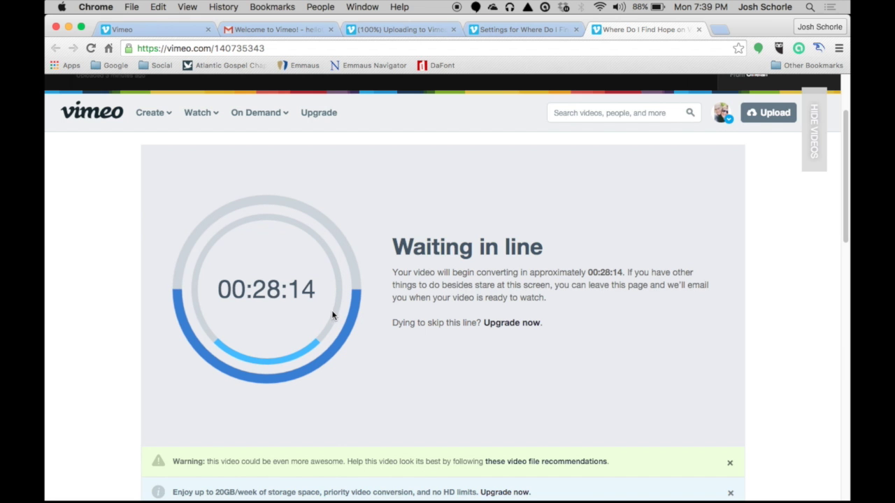
click(699, 29)
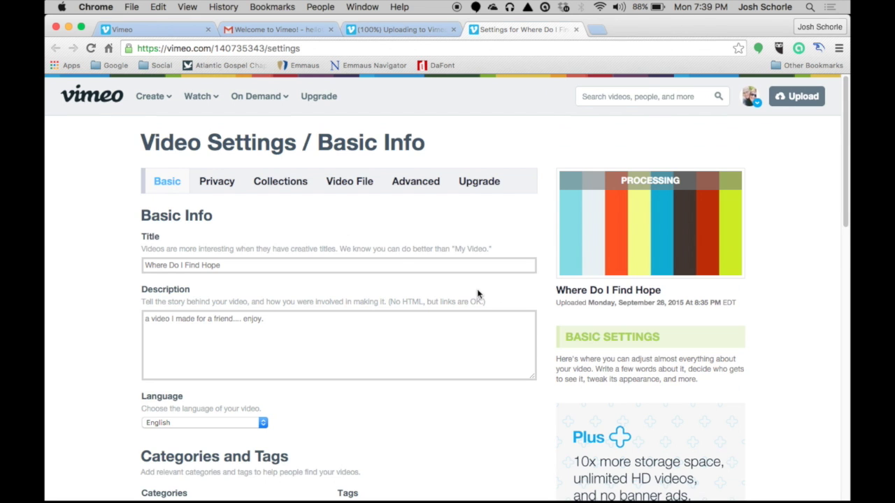
Upload James Video.png from the Desktop as the video's thumbnail and save the video settings
scroll(479, 293, down, 3)
scroll(454, 286, down, 5)
scroll(441, 276, up, 7)
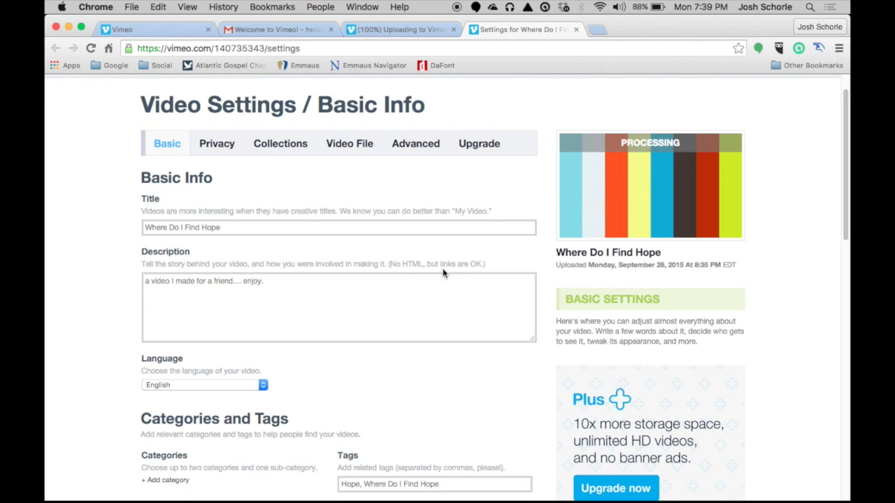
scroll(443, 269, down, 15)
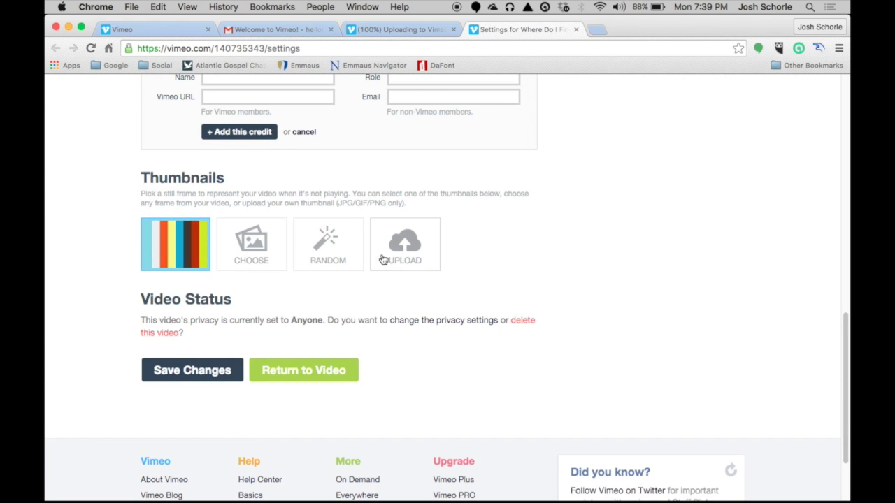
click(404, 248)
click(192, 186)
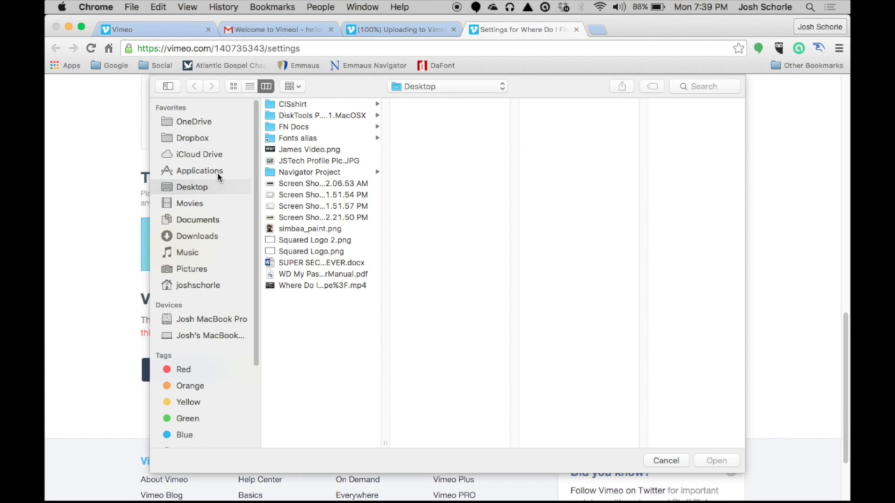
click(295, 149)
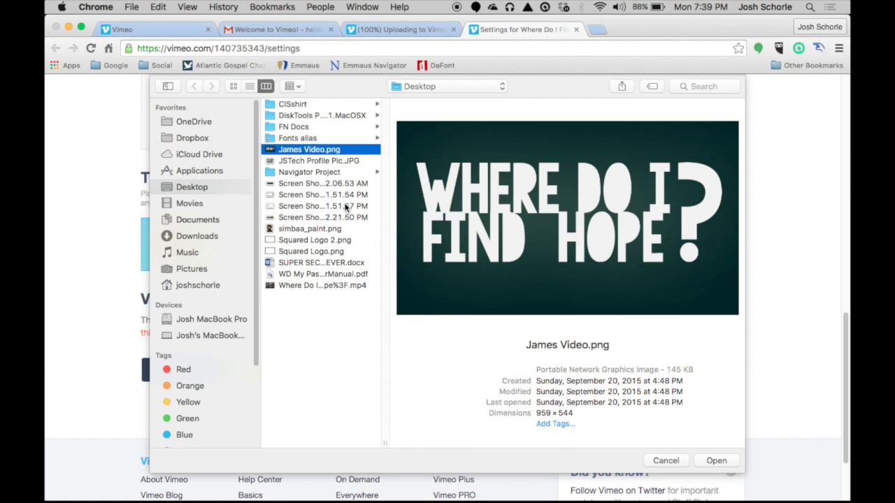
key(Return)
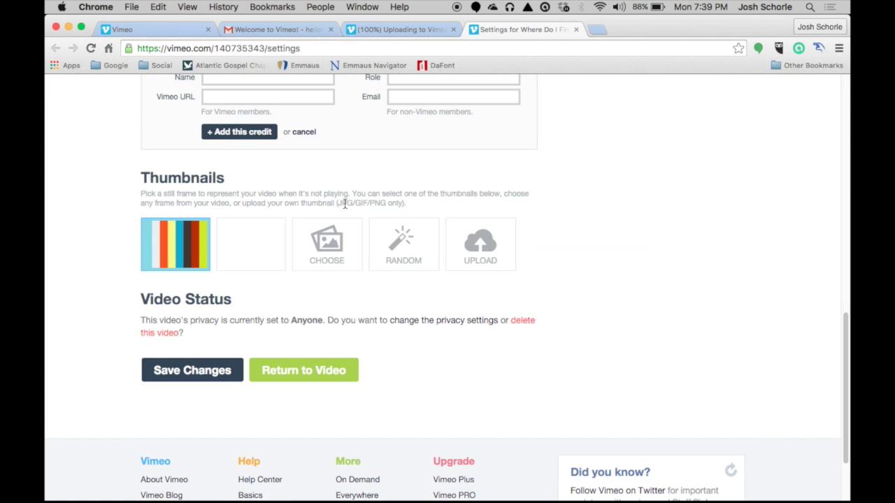
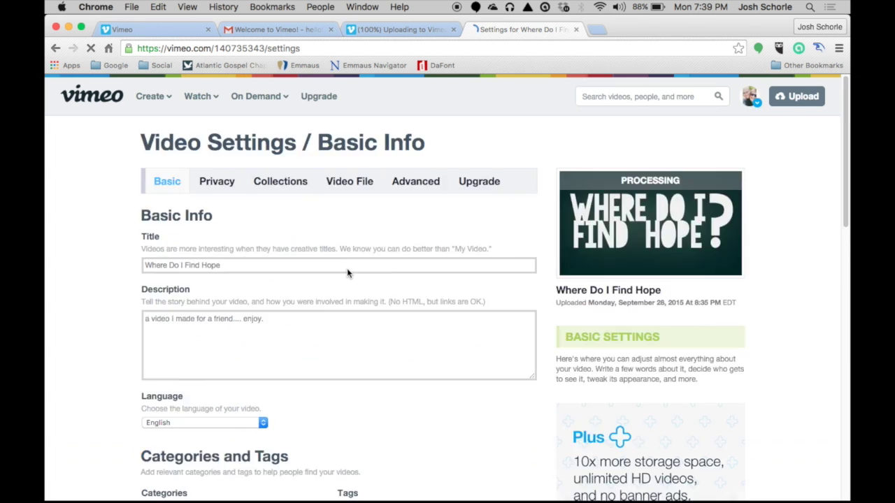
Open the account's profile settings and upload JSTech Profile Pic.JPG from the Desktop as the portrait
mouse_move(750, 98)
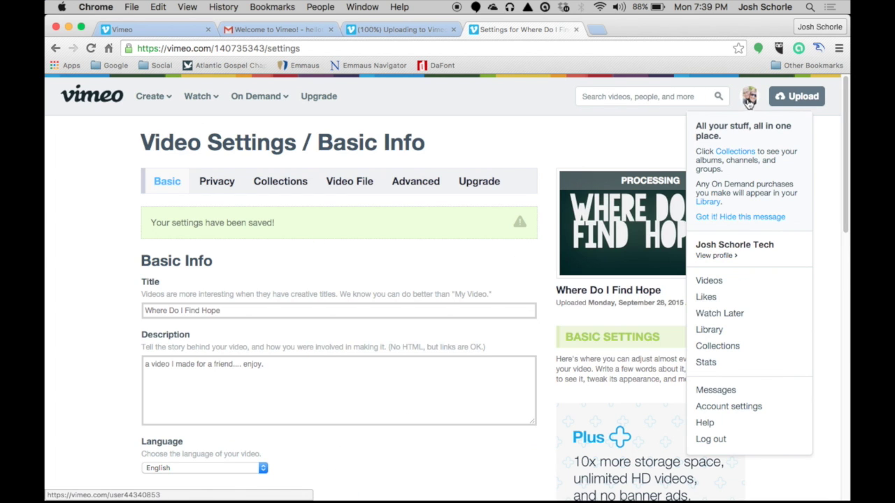
click(724, 254)
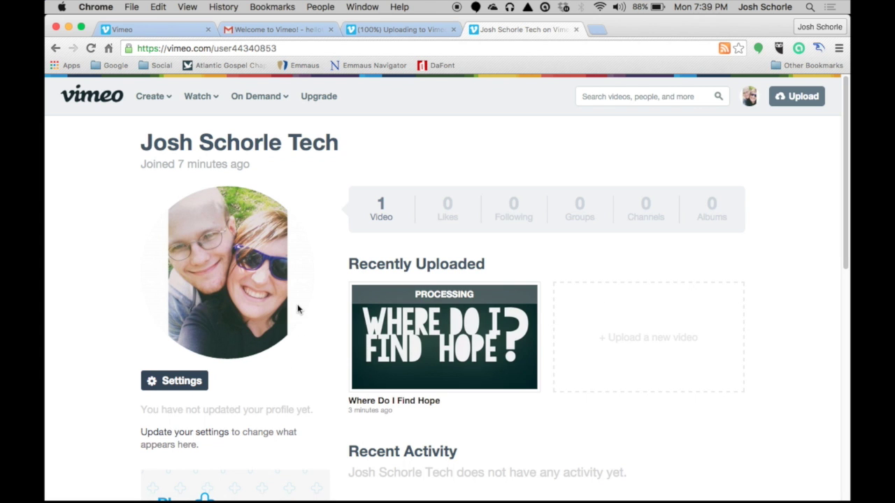
scroll(147, 383, down, 1)
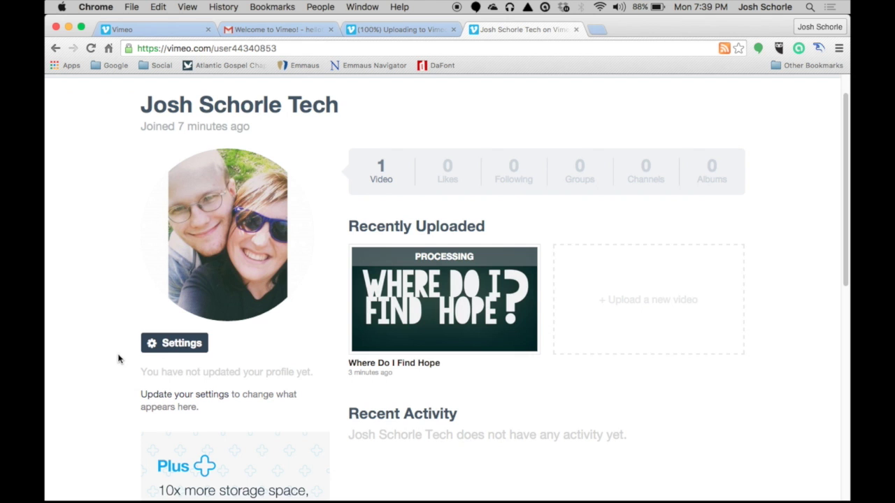
click(190, 344)
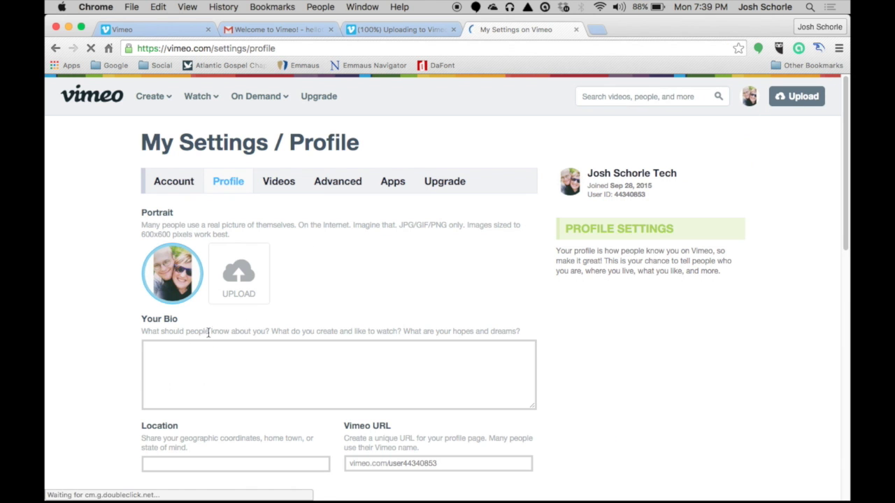
click(239, 281)
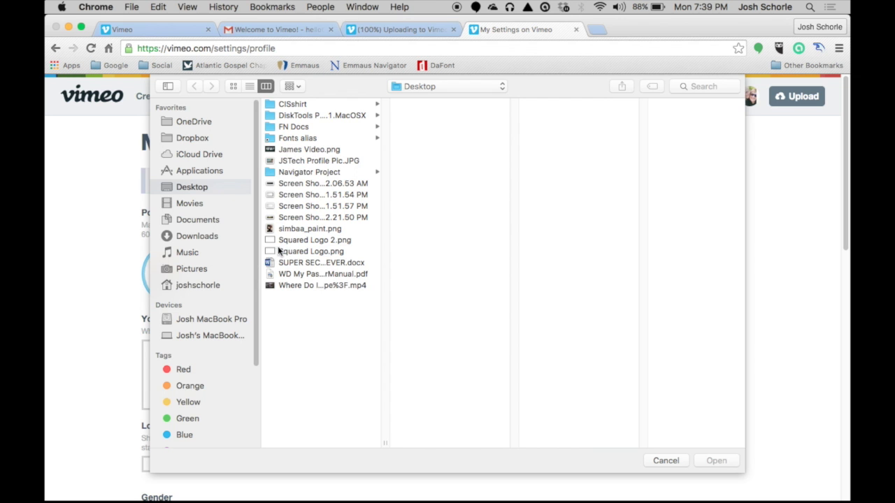
click(293, 162)
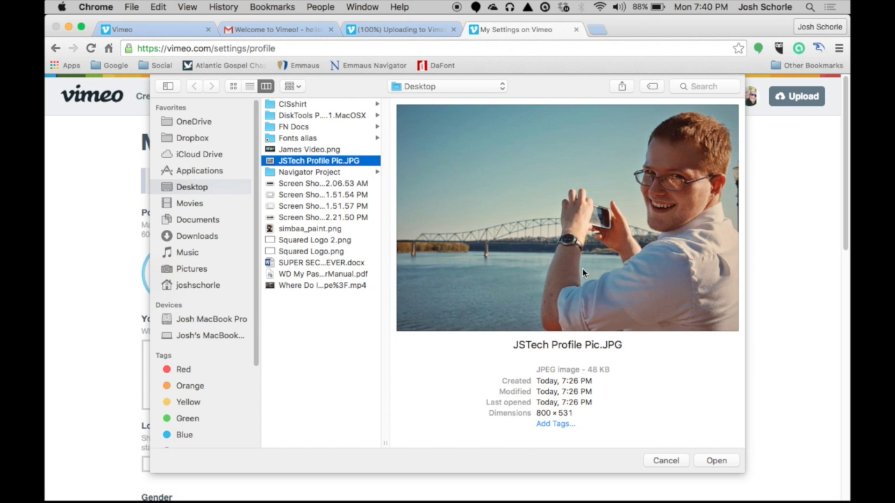
click(716, 461)
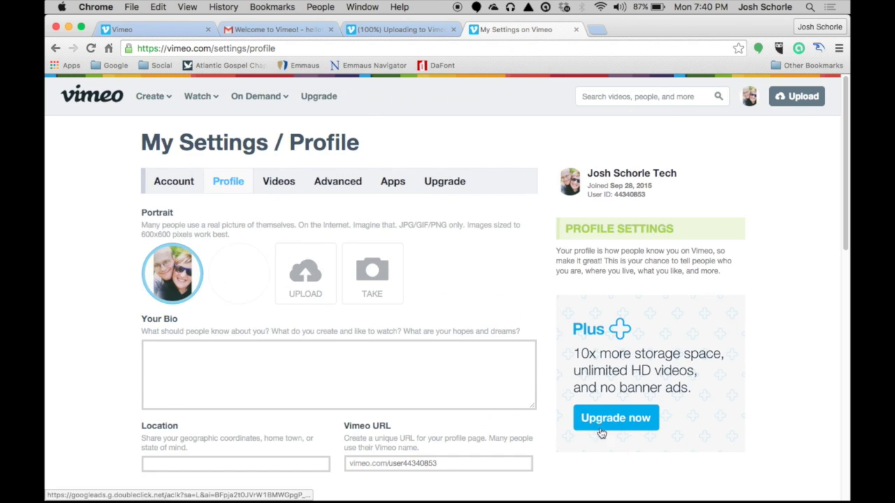
Write a bio directing visitors to the owner's Tumblr about page, and set a custom Vimeo URL matching the account name
scroll(200, 231, down, 3)
click(200, 230)
text(Learn more about me @ joshschorletech.tumblr.com/about)
drag(454, 336, 389, 337)
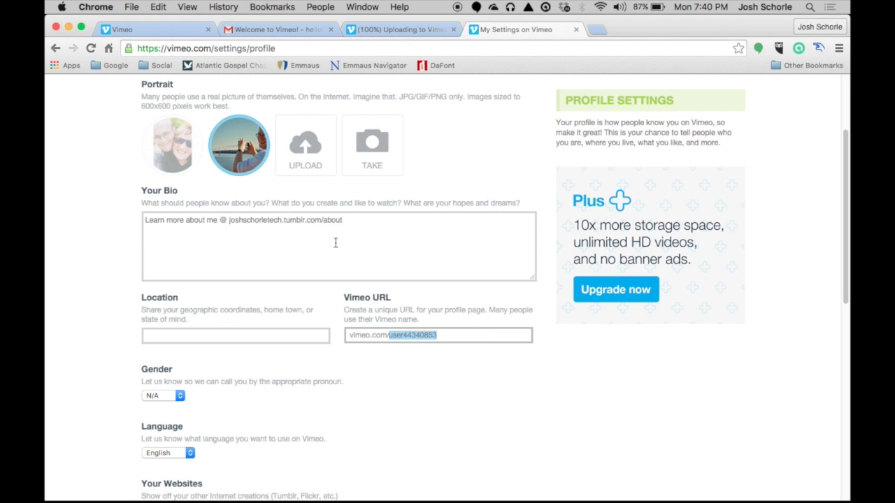
text(JoshSchorleTech)
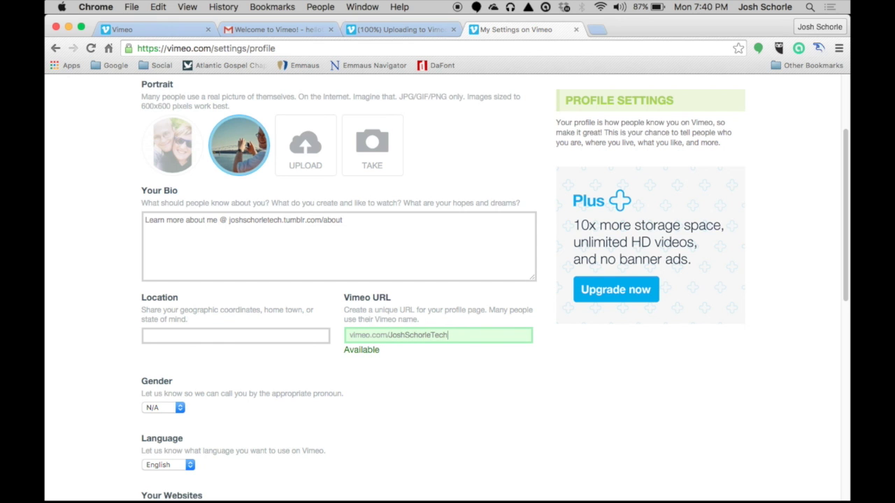
Set the gender to Male and add a website link named "Tech Site" with the description "My Awesome Website!"
scroll(341, 333, down, 5)
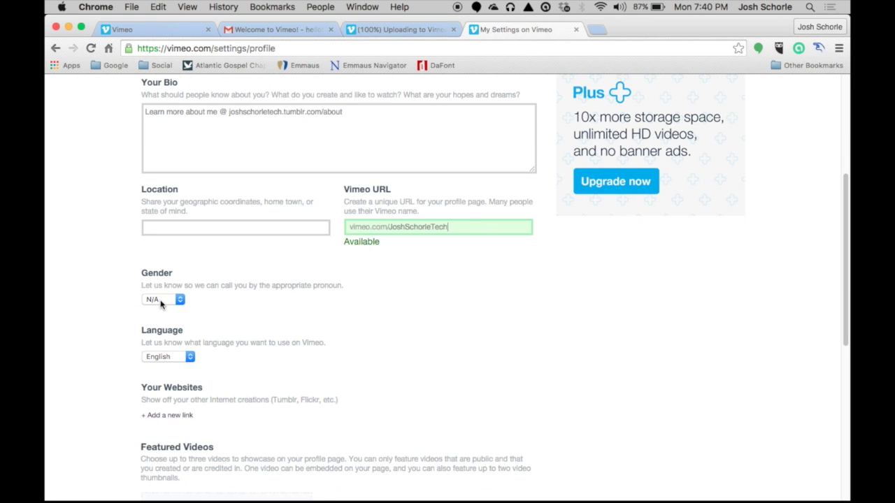
click(161, 300)
click(168, 320)
scroll(224, 362, down, 1)
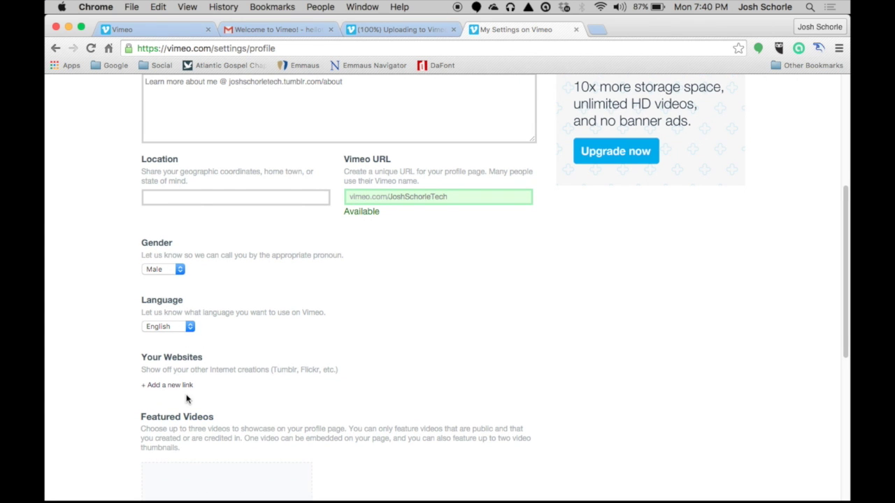
scroll(172, 383, down, 2)
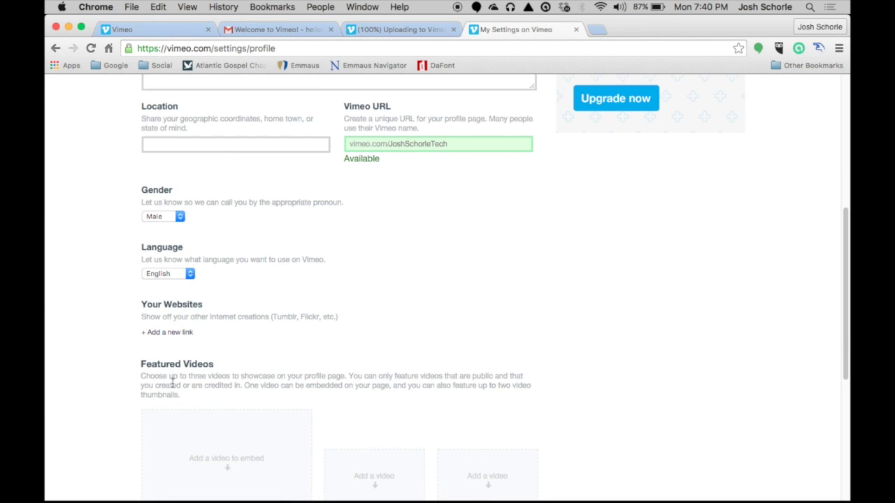
click(170, 332)
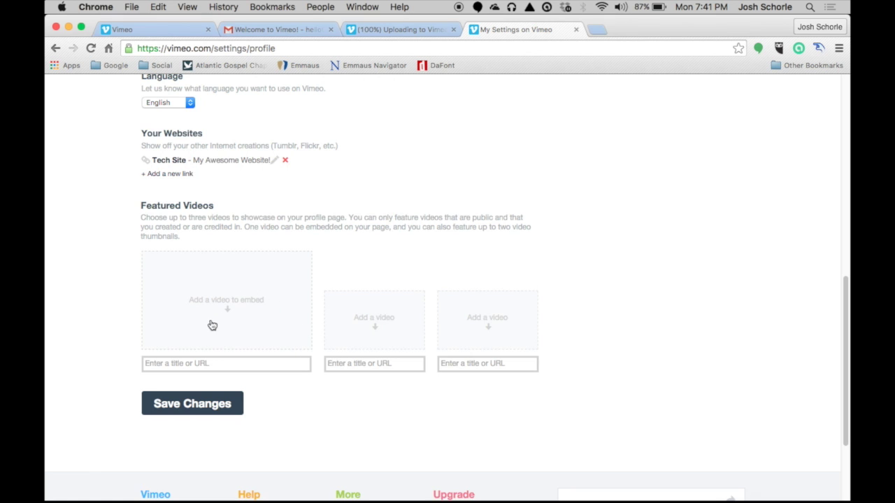
Review the portrait, bio, URL and website entries, and save the profile changes
scroll(243, 388, up, 1)
scroll(242, 385, up, 10)
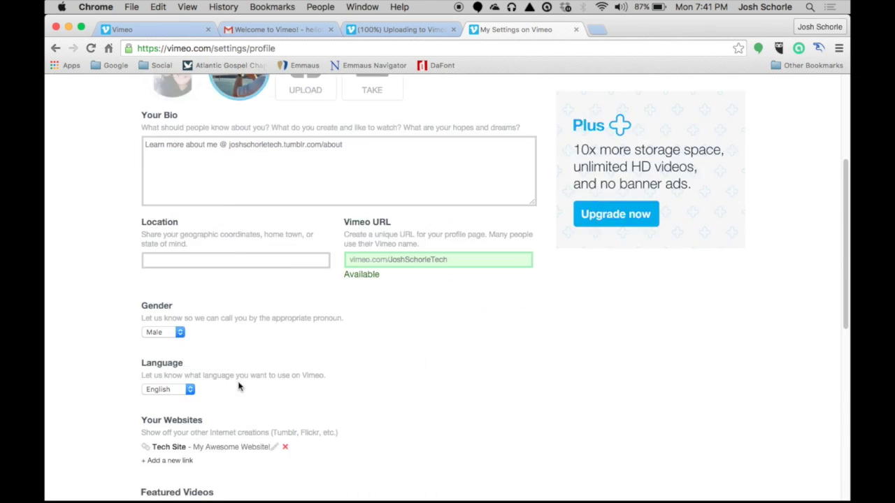
scroll(234, 349, down, 1)
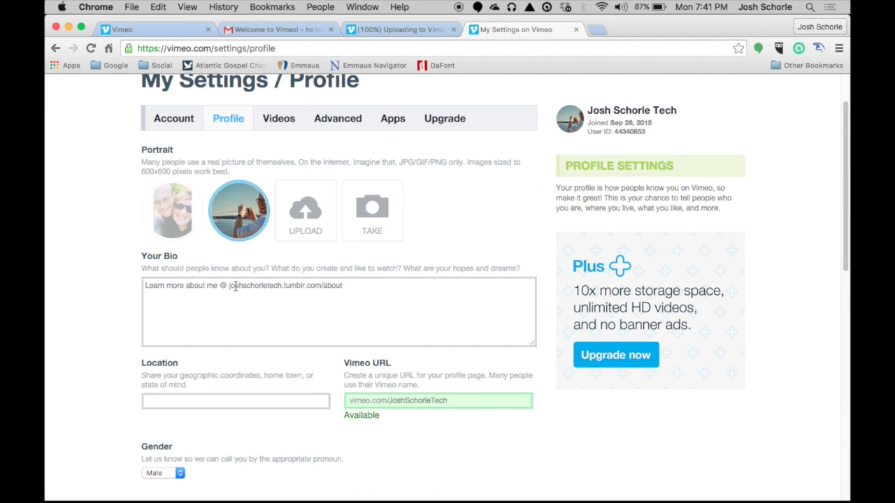
scroll(231, 294, down, 15)
click(201, 287)
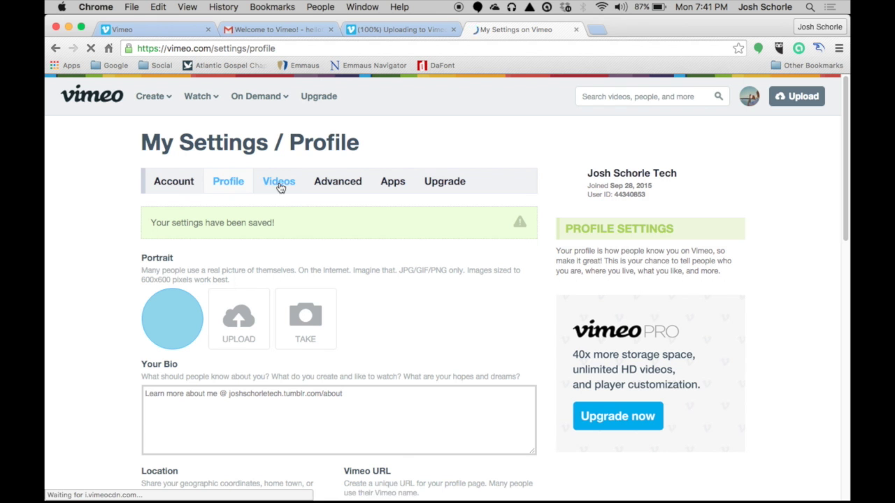
Examine the account-wide video defaults for privacy, embedding, comments, downloads, Creative Commons license and content rating
click(279, 183)
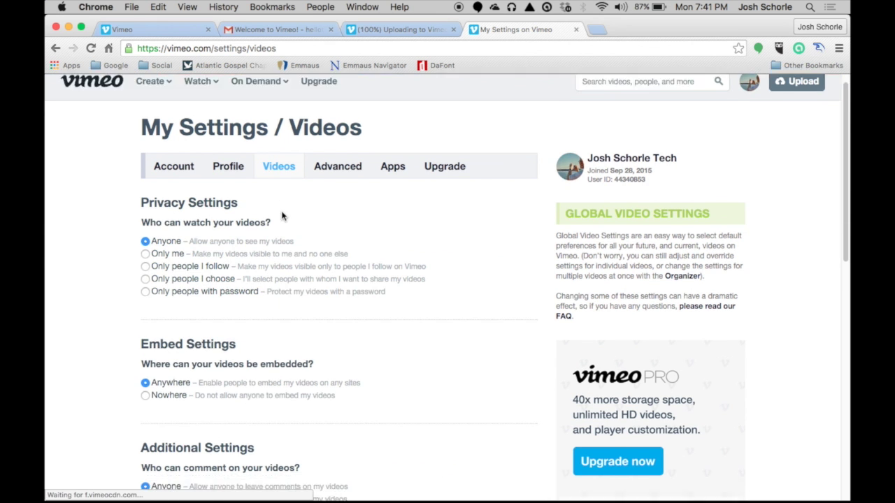
scroll(238, 230, down, 2)
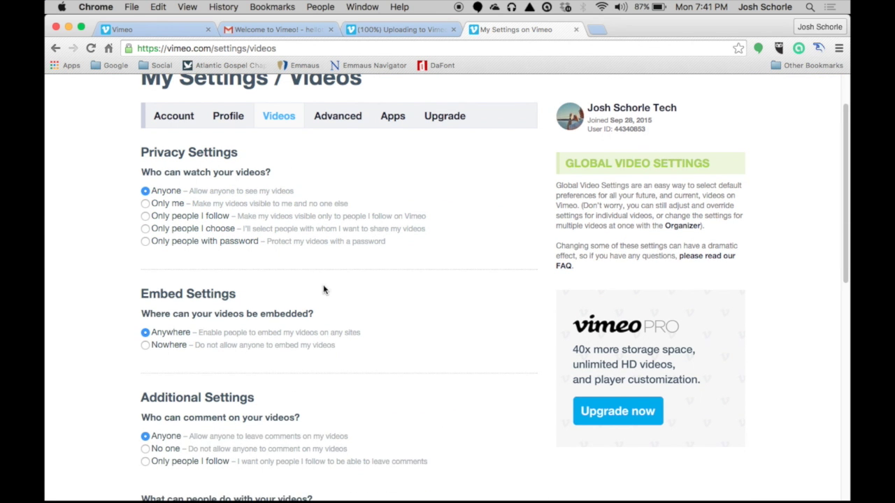
scroll(324, 289, down, 4)
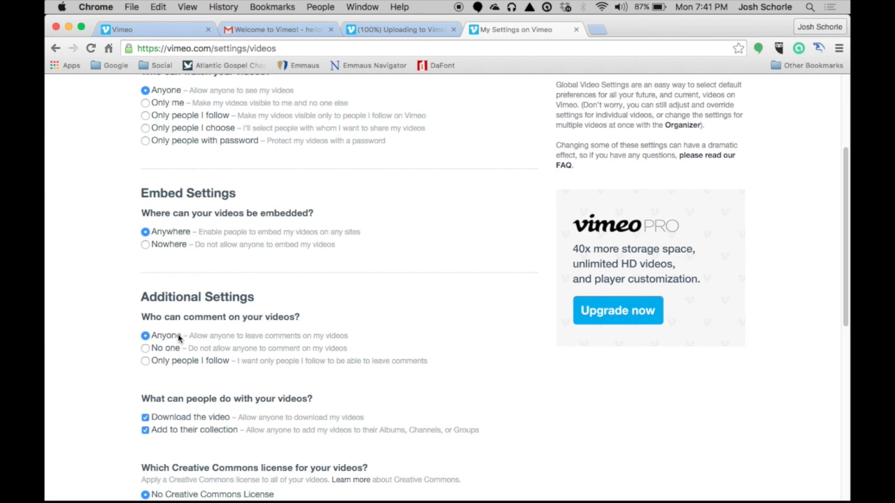
scroll(177, 333, down, 10)
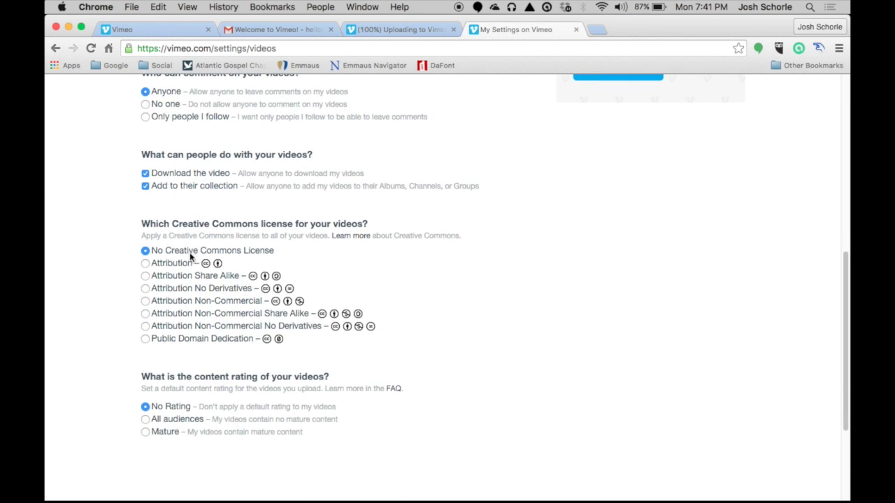
scroll(190, 255, up, 15)
Examine the account's advanced settings for notification emails, other emails, site preferences, content rating and blocked members
click(332, 184)
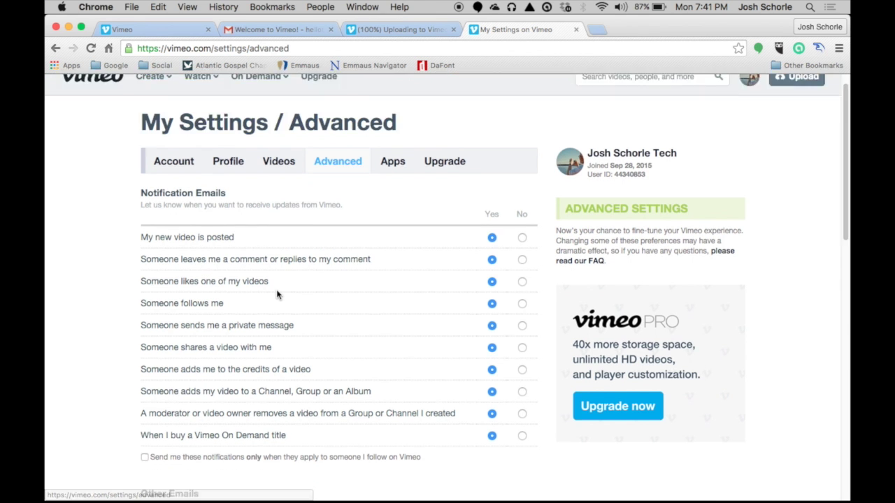
scroll(276, 294, down, 4)
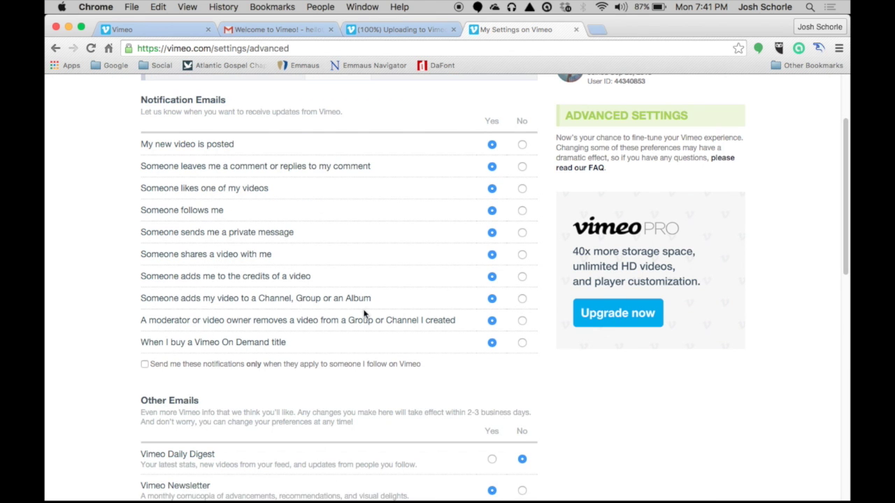
scroll(304, 236, down, 1)
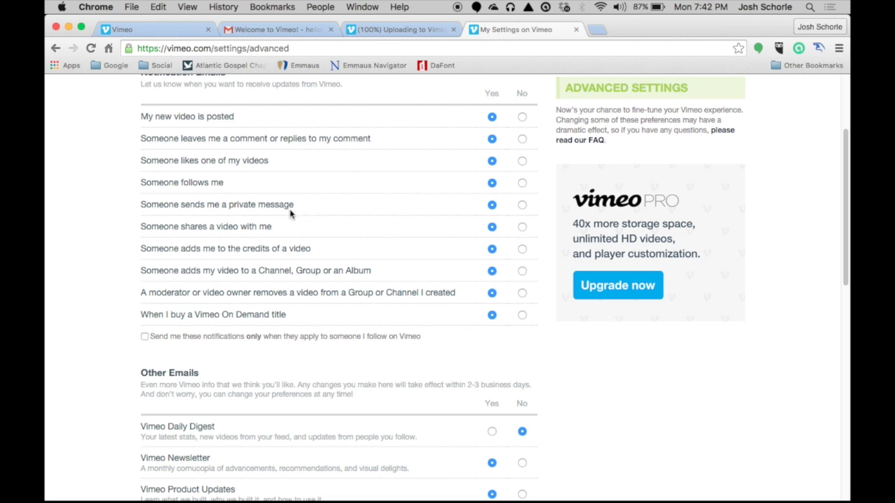
scroll(323, 206, down, 4)
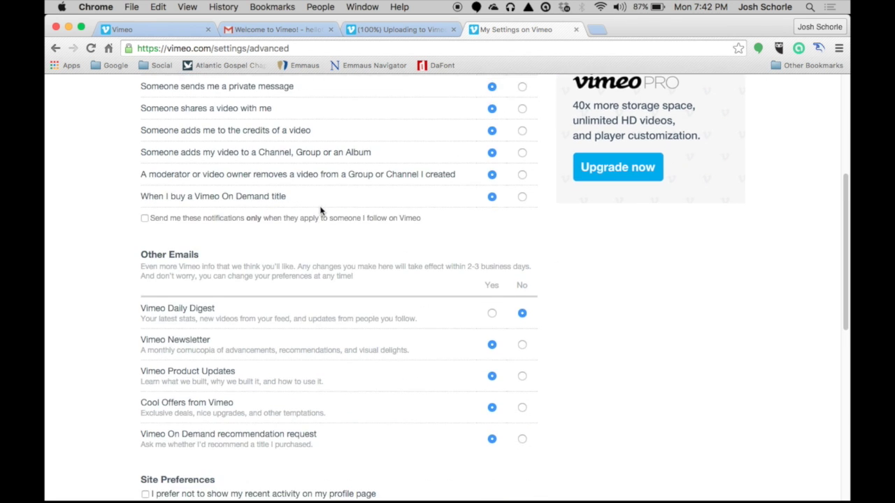
scroll(322, 210, down, 6)
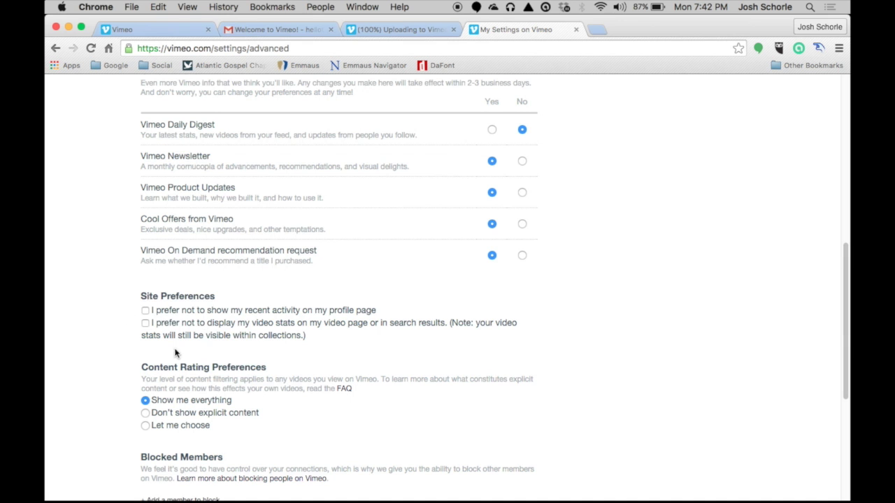
scroll(284, 371, down, 3)
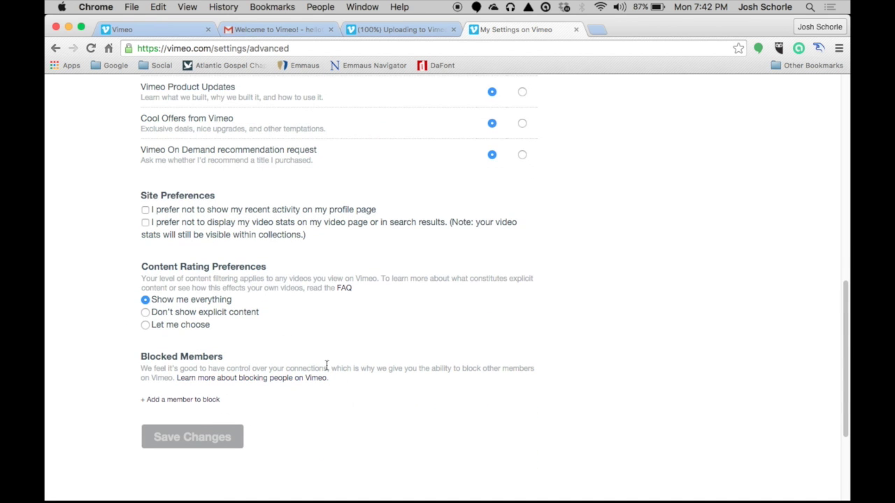
scroll(312, 353, up, 8)
scroll(310, 346, up, 9)
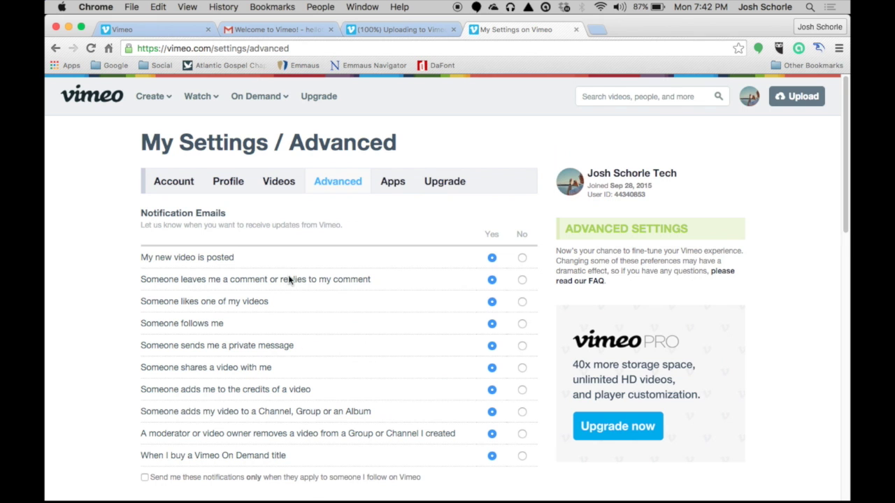
Examine the account's app connections, including Dropbox, Facebook, Google+, LinkedIn, Tumblr and Twitter
click(393, 183)
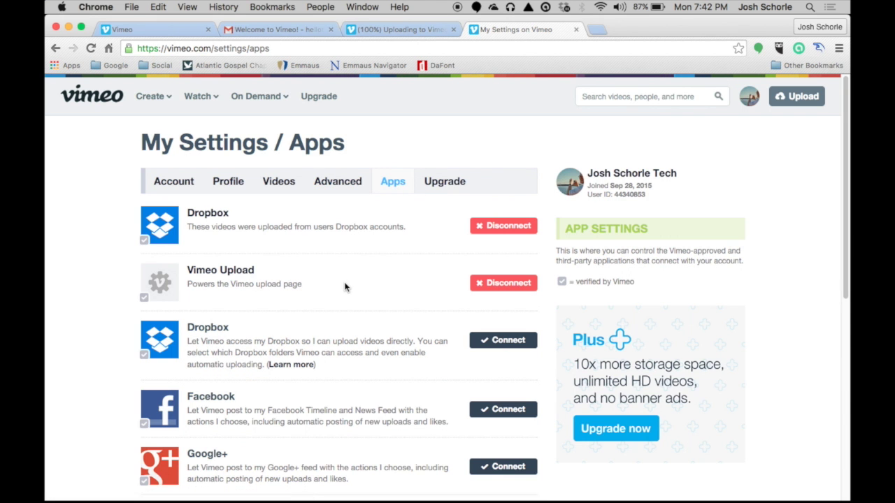
scroll(351, 281, down, 2)
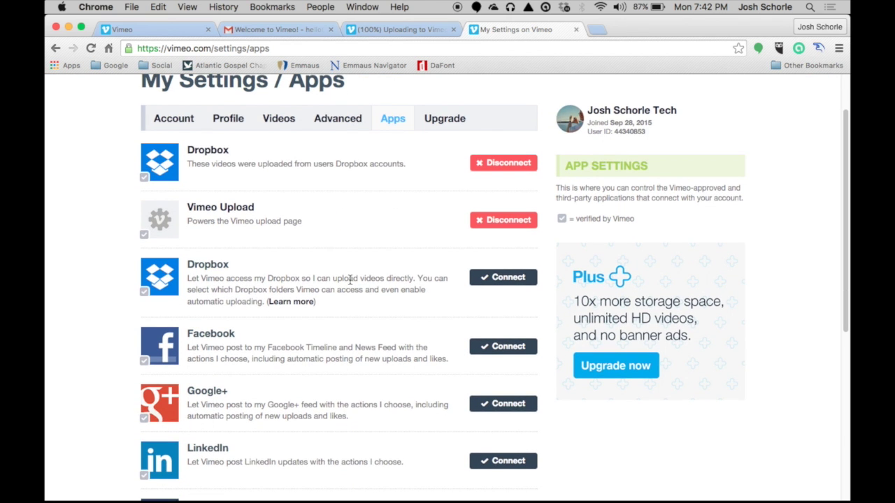
scroll(350, 279, up, 1)
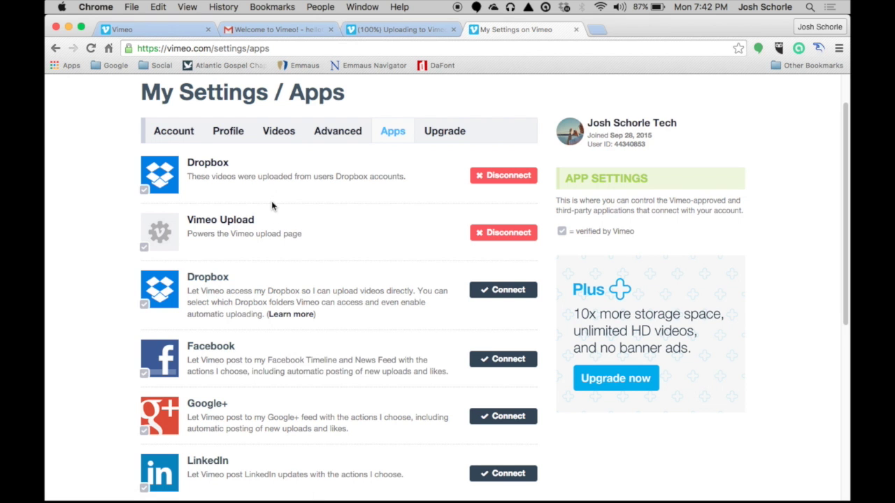
scroll(277, 224, down, 5)
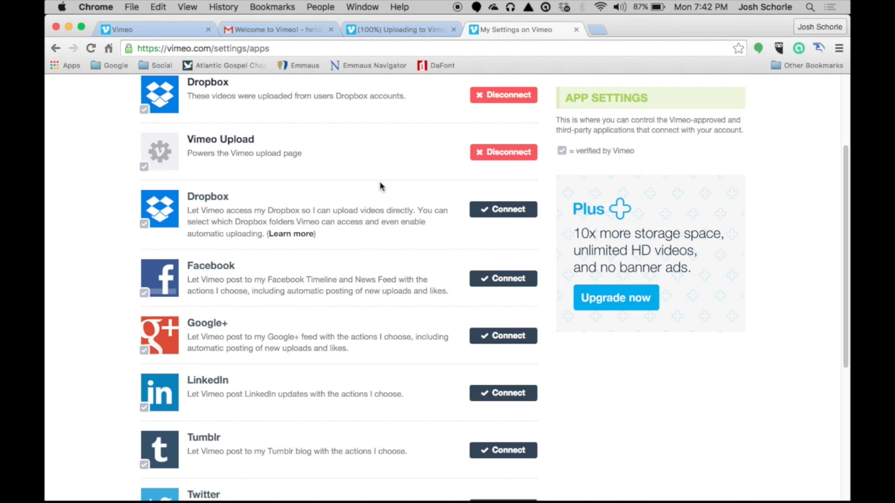
scroll(331, 155, down, 3)
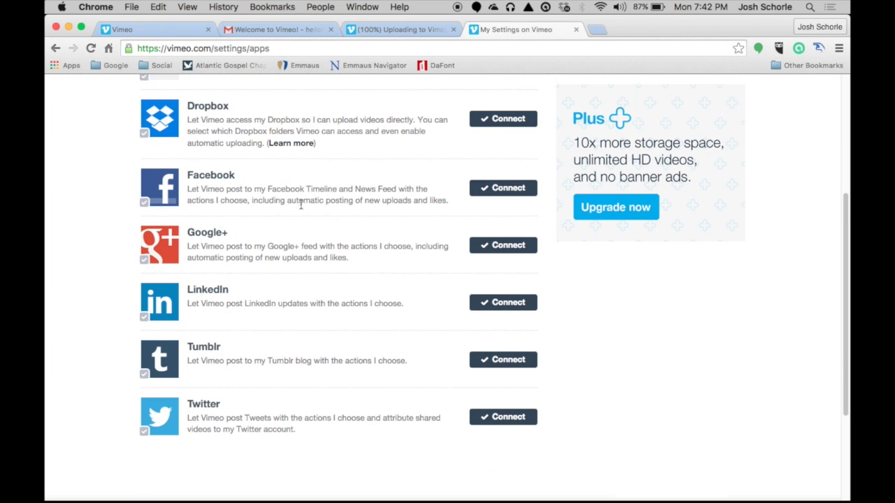
scroll(301, 204, down, 2)
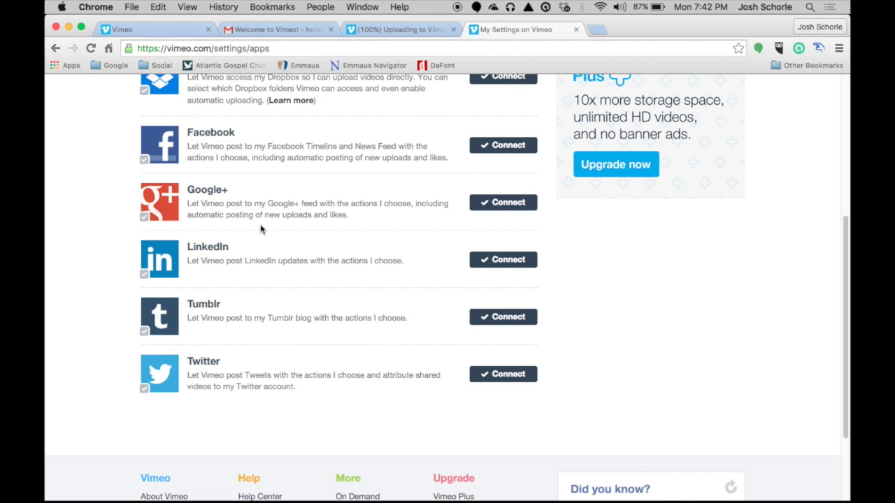
scroll(331, 238, up, 3)
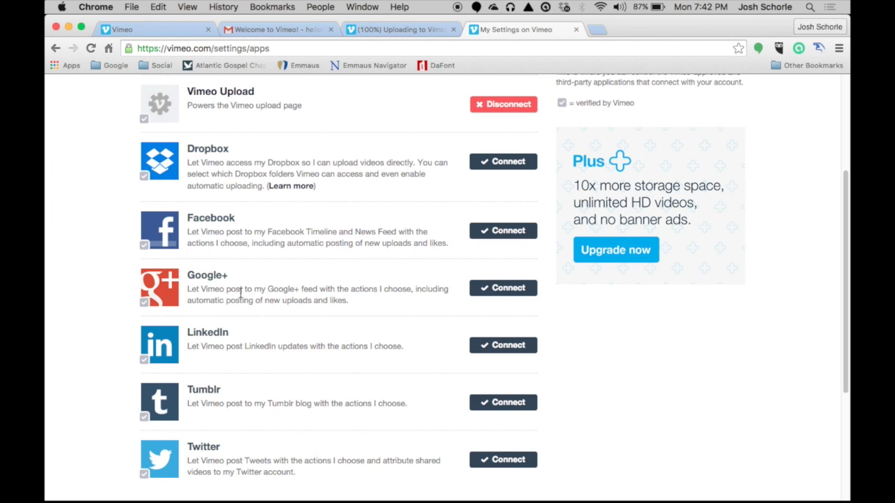
scroll(394, 291, up, 5)
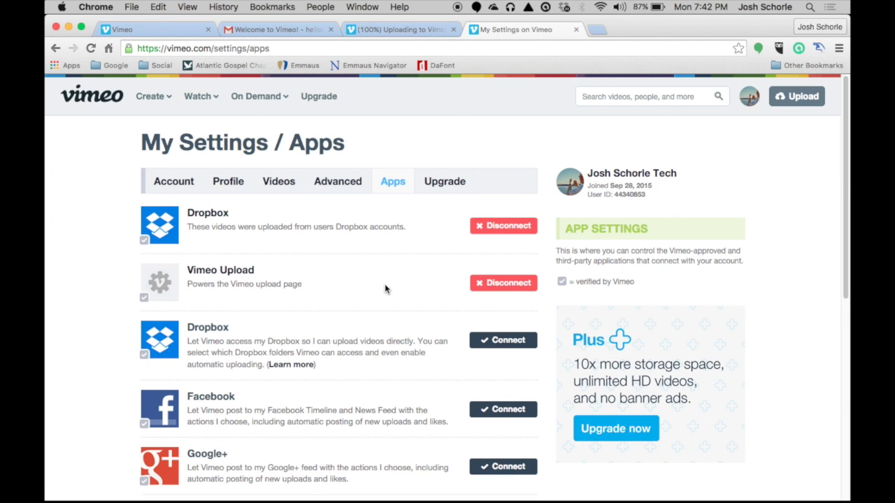
Examine the general account settings for name, email address, password and account status
click(175, 185)
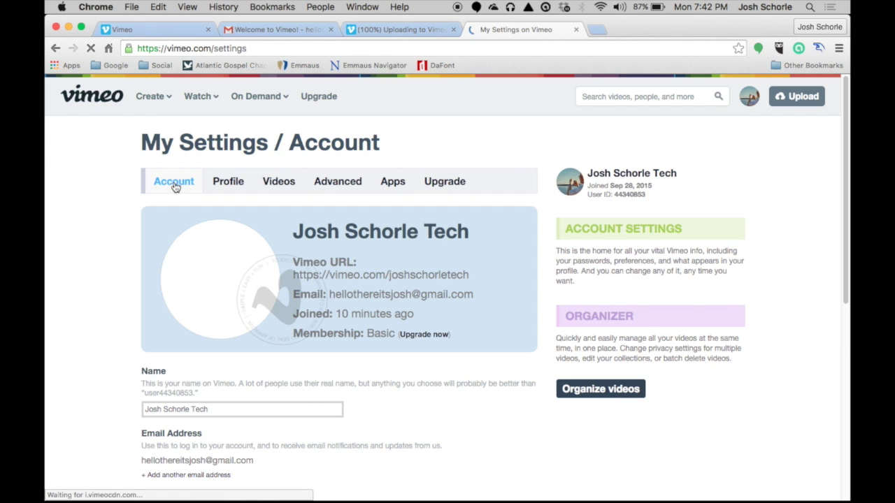
scroll(333, 242, down, 3)
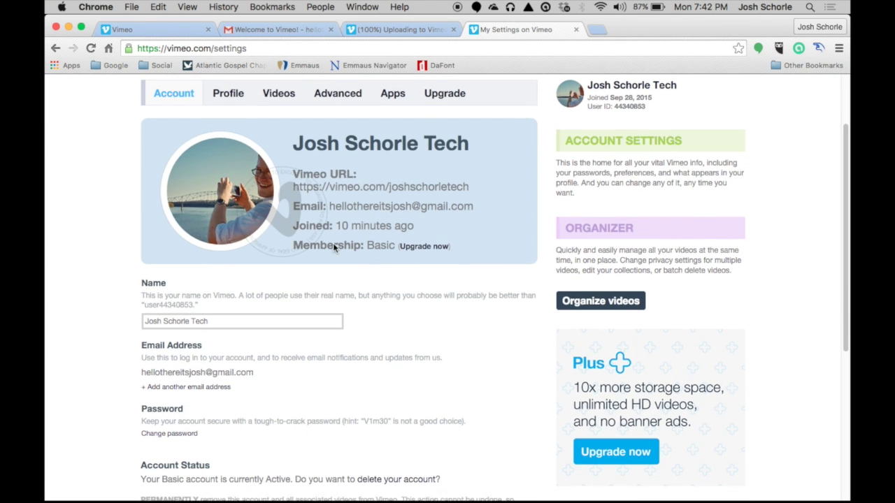
scroll(333, 242, down, 3)
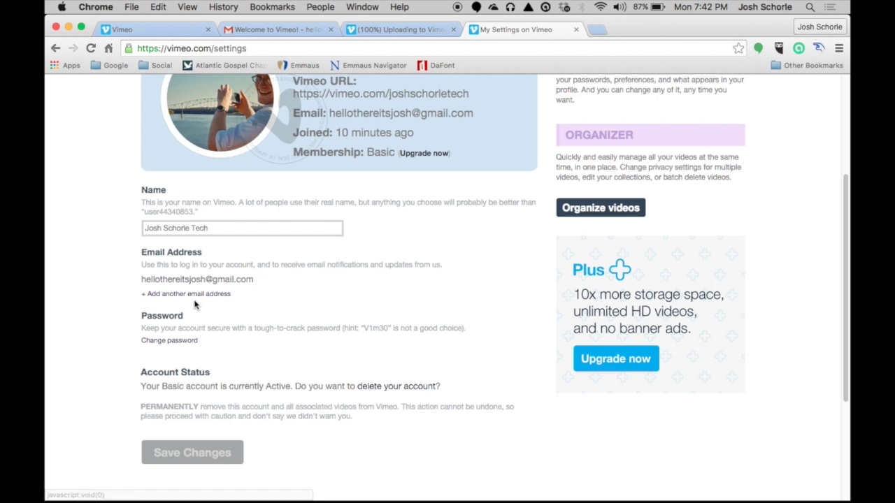
scroll(221, 325, up, 4)
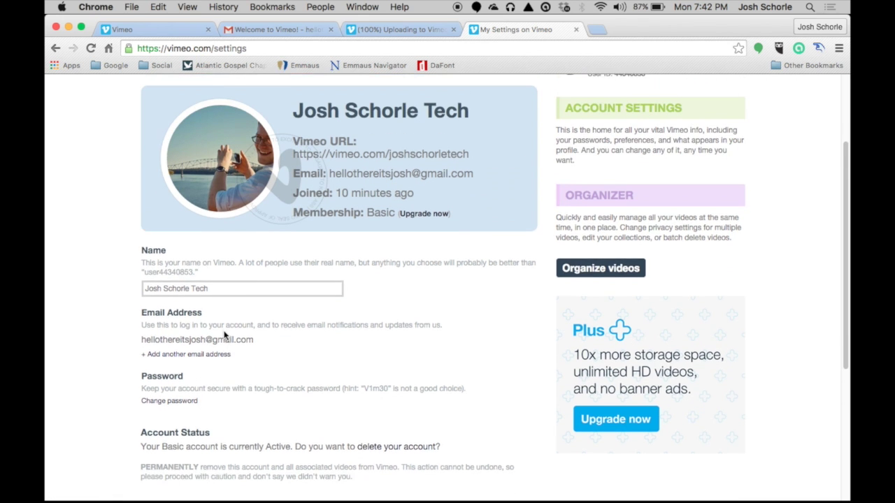
scroll(225, 332, up, 2)
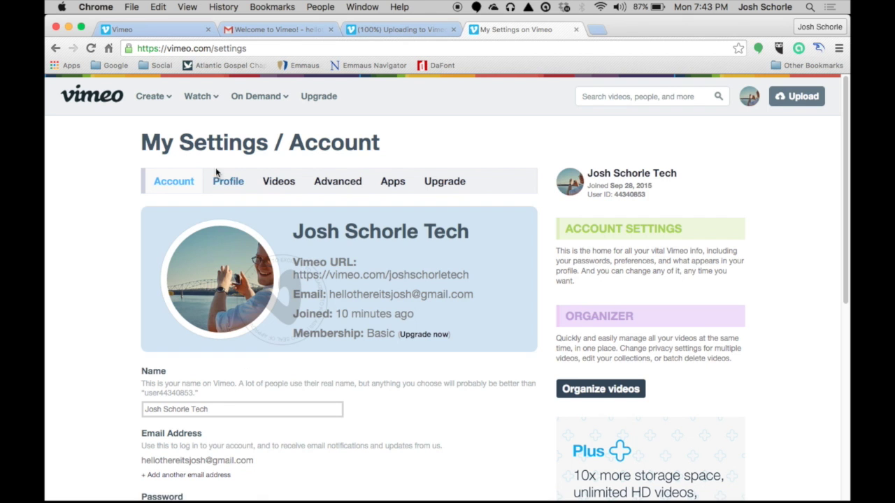
Look through the site's creation and viewing options, and open the Channels overview page
mouse_move(751, 98)
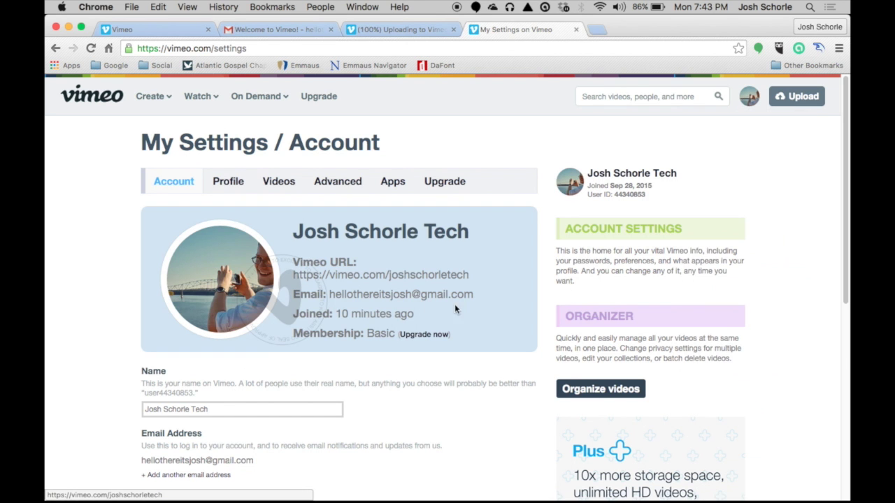
mouse_move(149, 98)
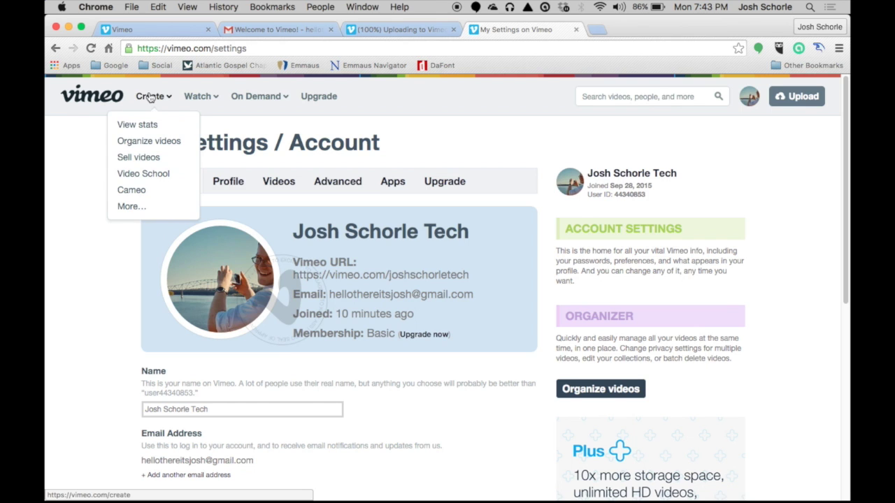
mouse_move(197, 99)
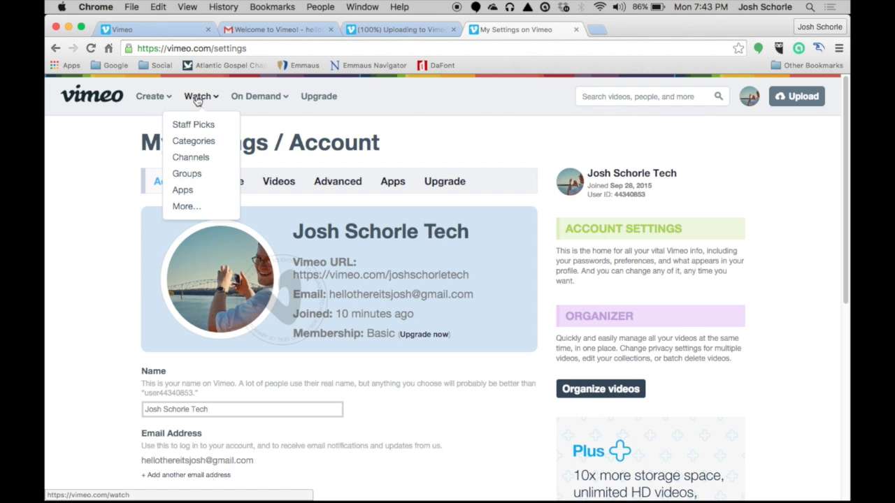
click(191, 161)
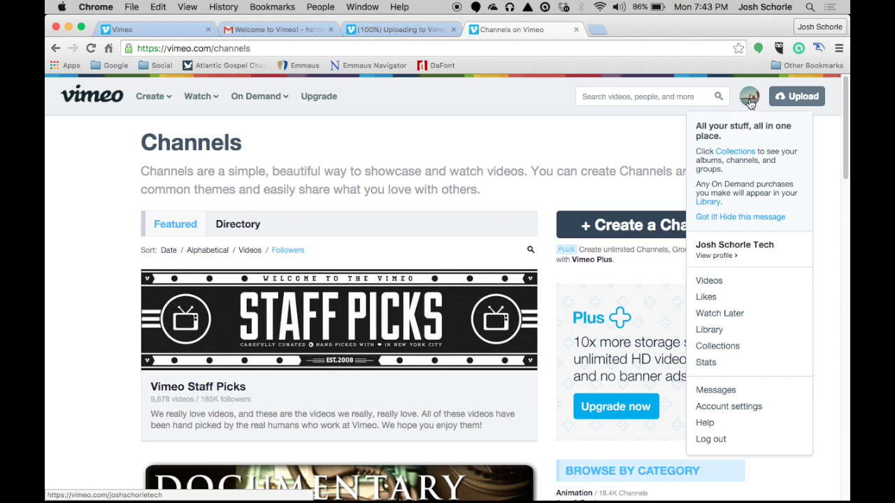
Open the account's Collections page and review the options for portfolios, albums, channels and groups
click(736, 155)
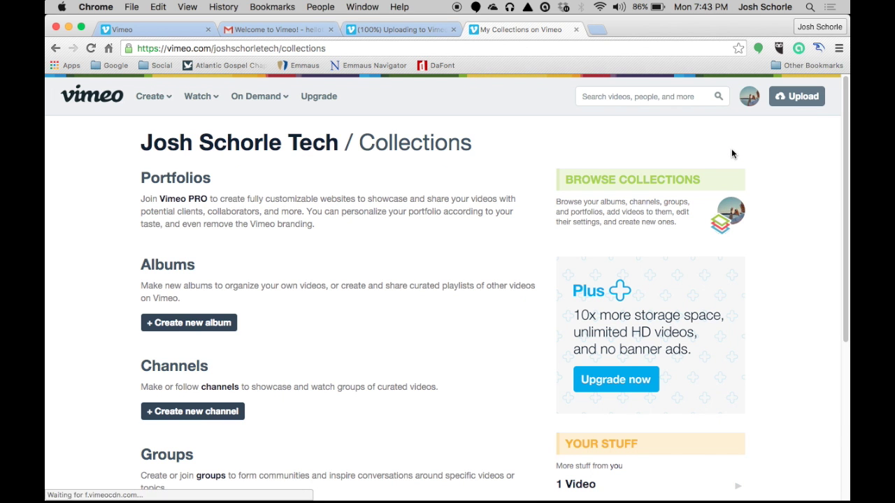
scroll(367, 256, down, 3)
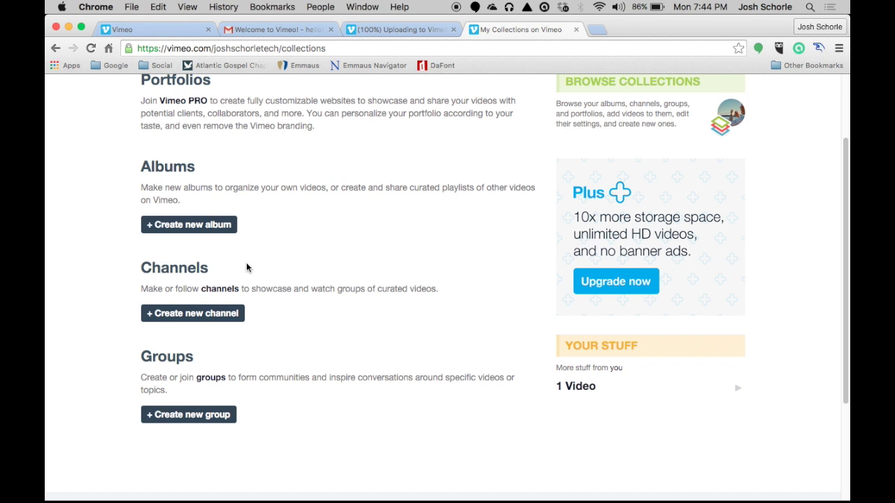
scroll(264, 309, down, 1)
scroll(264, 309, down, 2)
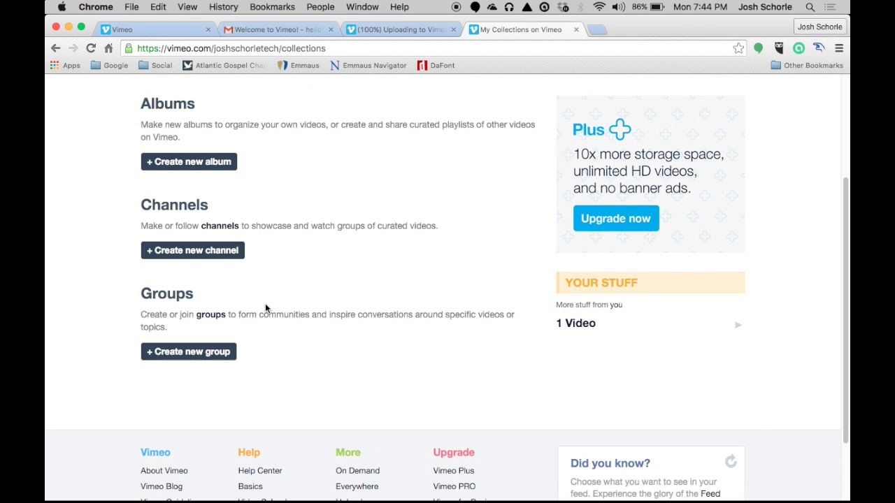
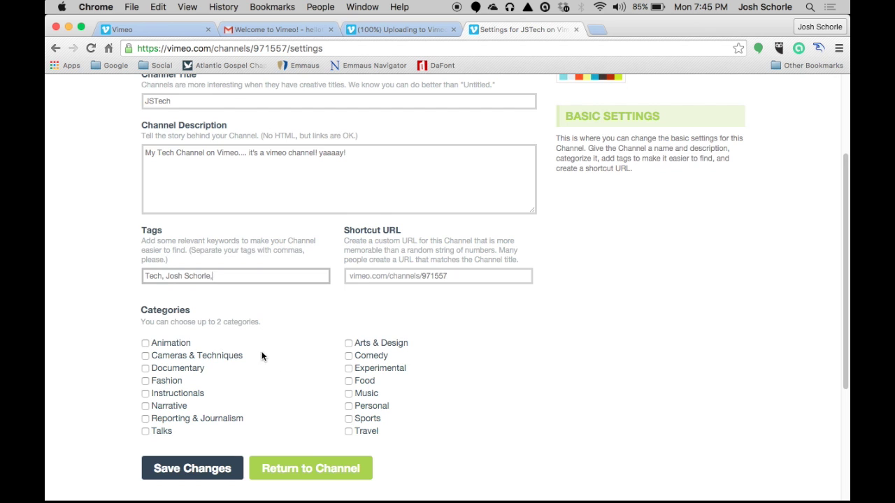
Assign the Narrative and Instructionals categories to the JSTech channel in its basic settings
scroll(263, 356, down, 2)
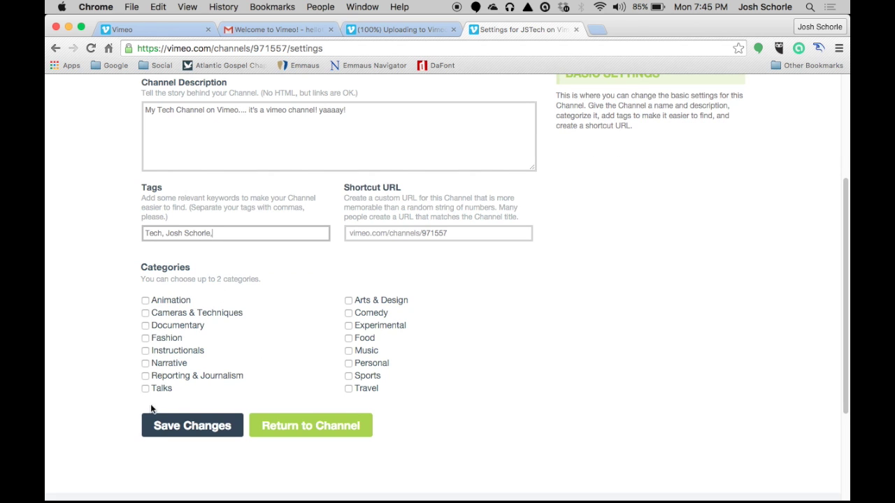
scroll(157, 320, up, 5)
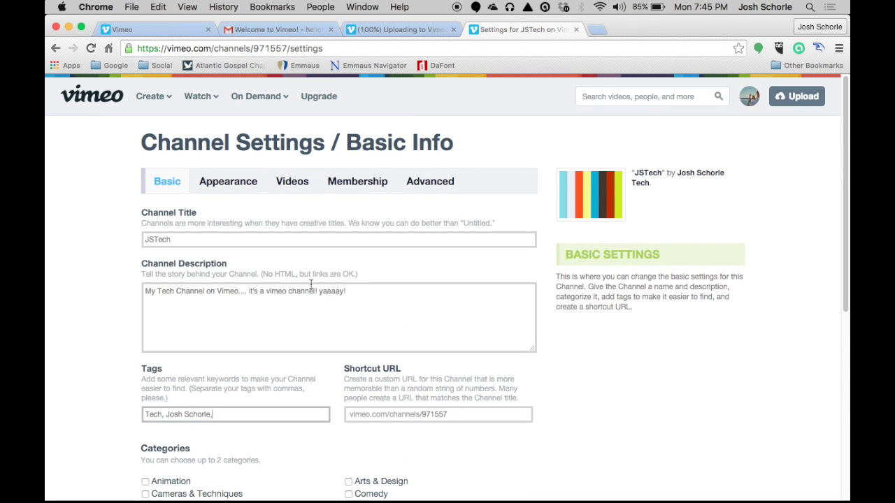
scroll(235, 376, down, 10)
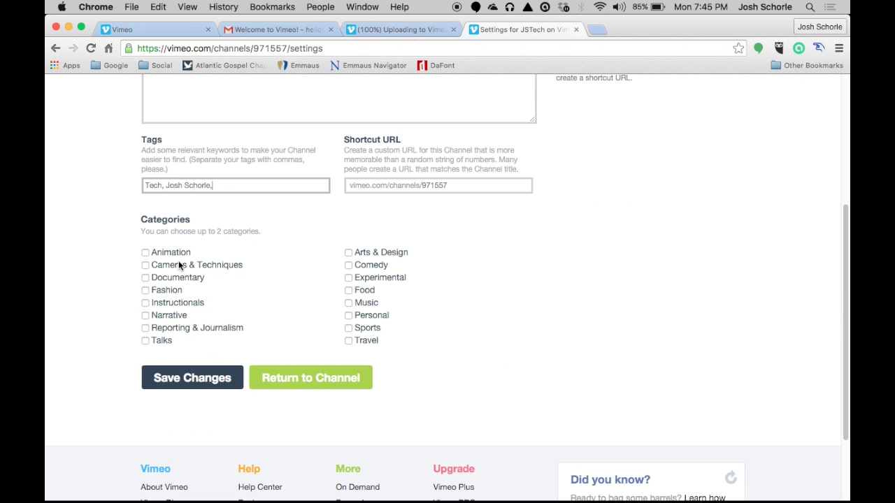
click(145, 318)
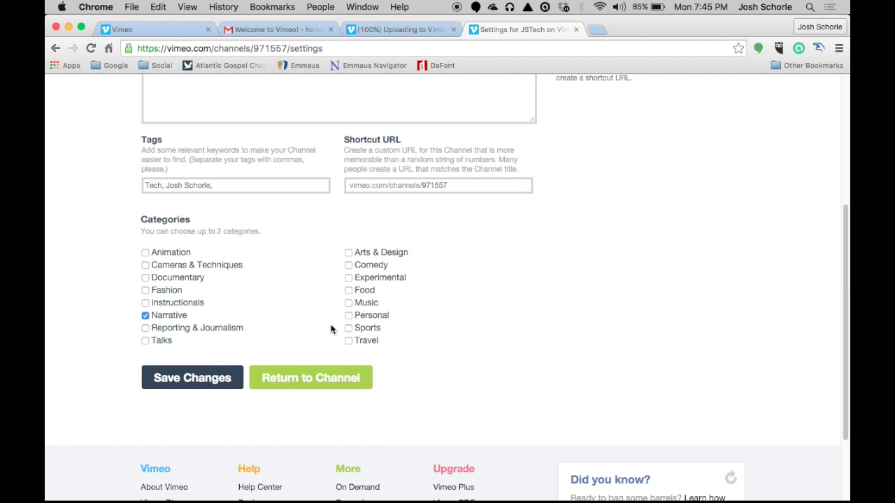
click(146, 267)
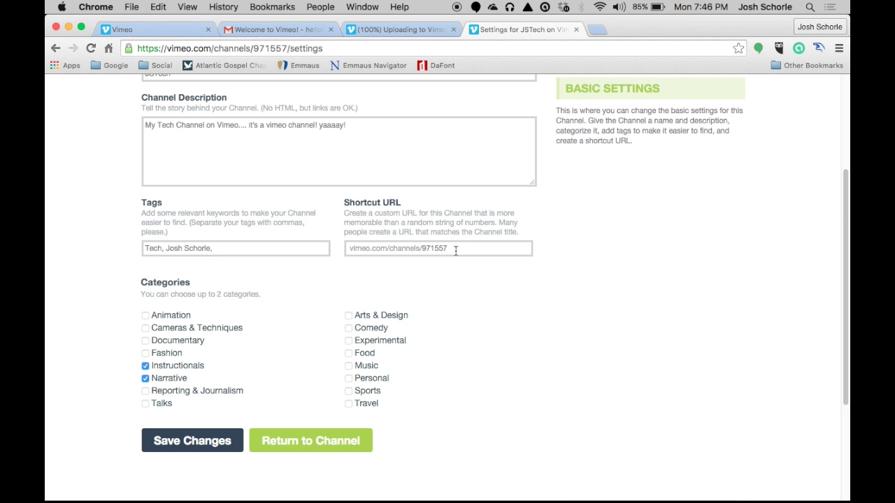
Set the channel's shortcut URL ending to JSTech and save the basic channel settings
click(456, 250)
double_click(426, 249)
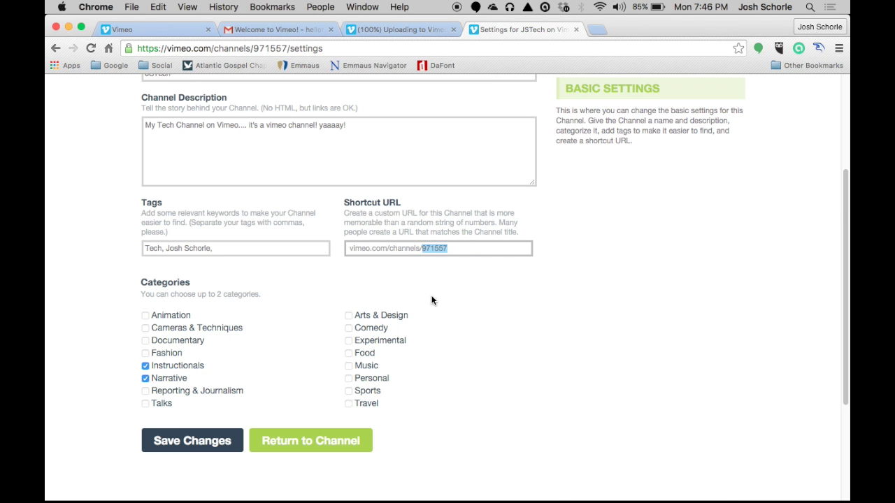
text(JSTech)
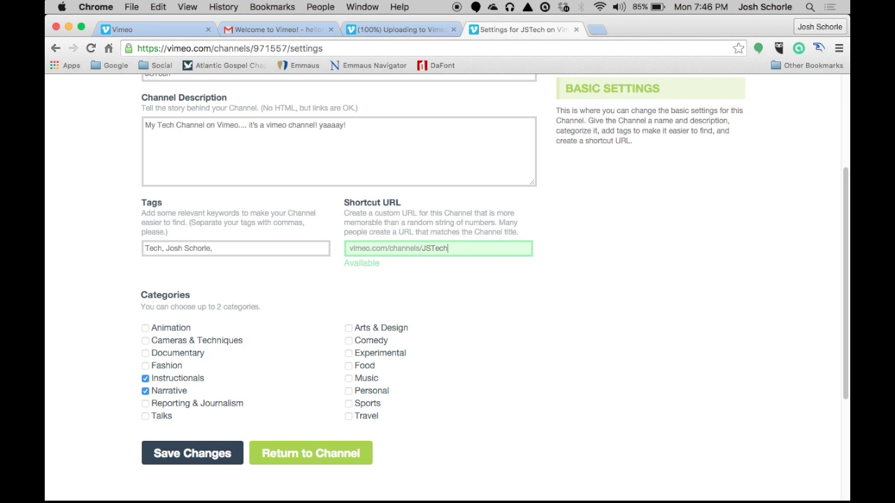
scroll(447, 318, down, 2)
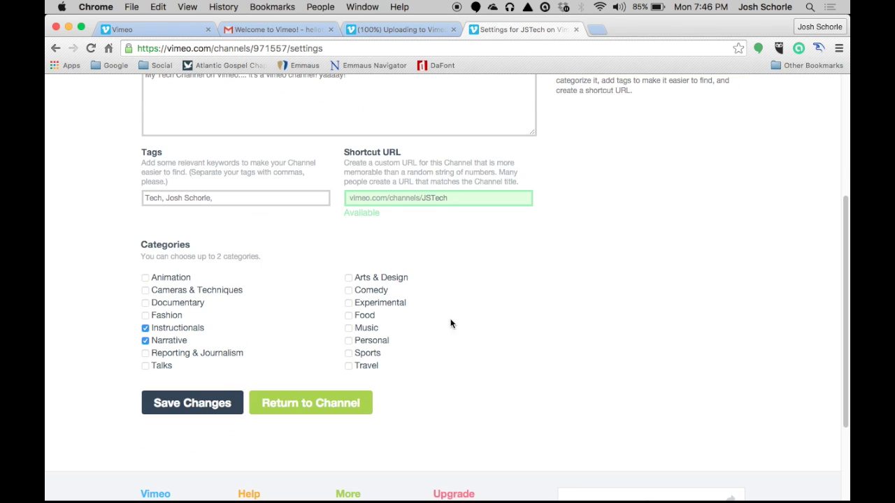
click(198, 404)
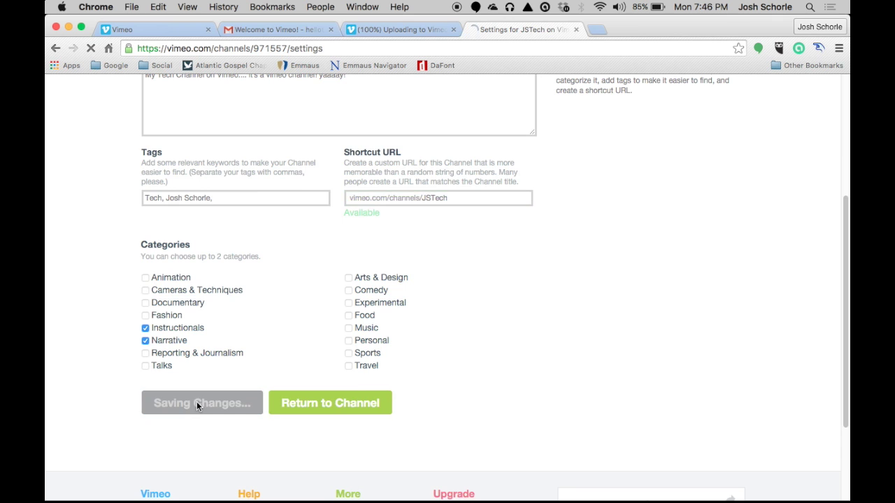
Set the JSTech channel's video layout to Gallery in its appearance settings
click(230, 181)
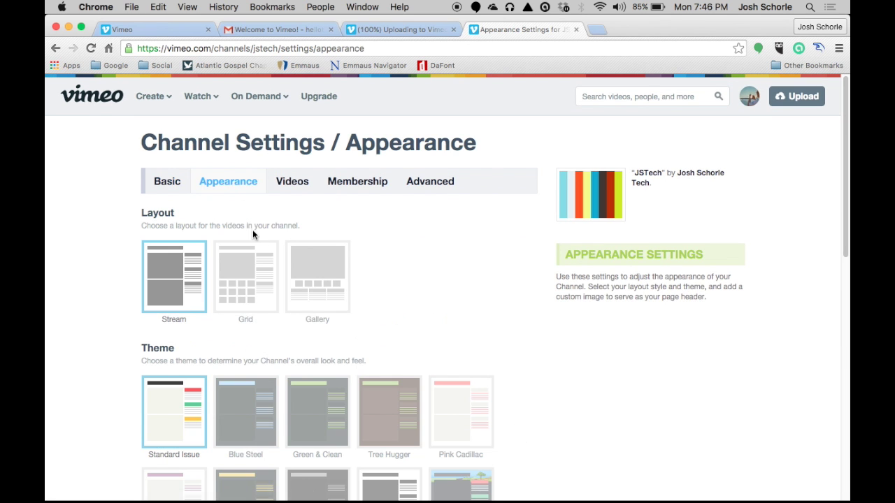
scroll(254, 233, down, 1)
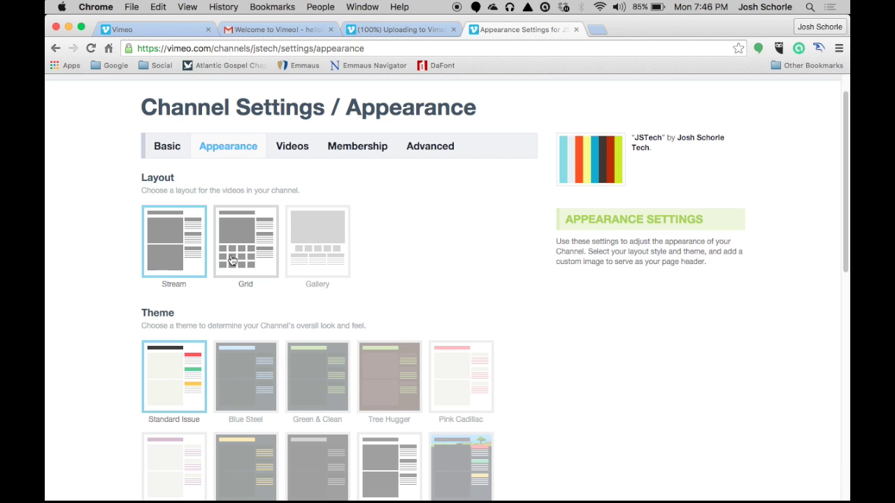
click(328, 236)
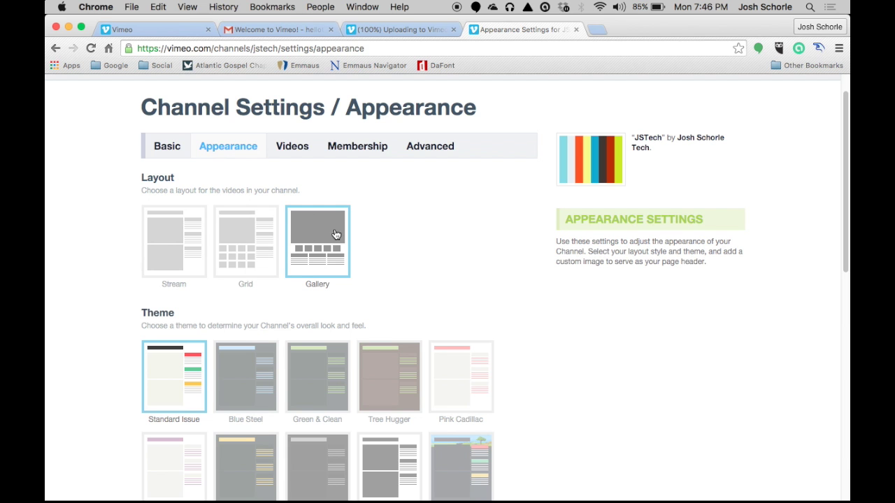
Choose the Blue Steel theme for the JSTech channel
scroll(315, 239, down, 1)
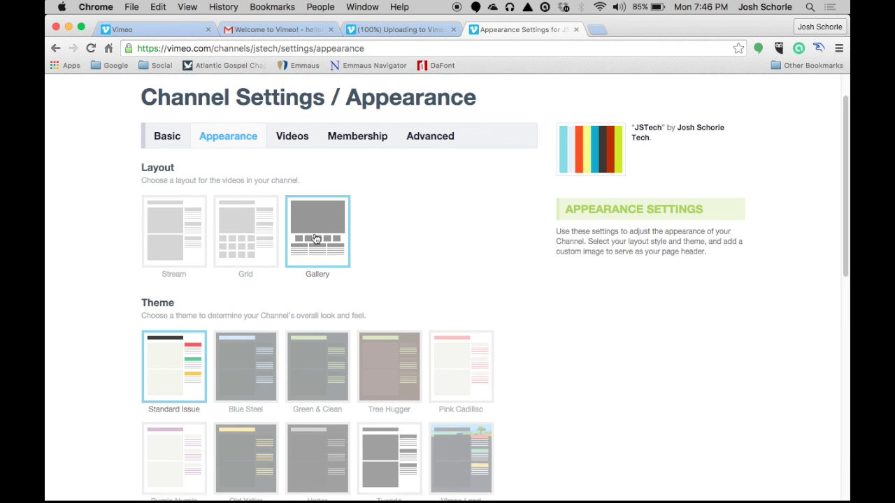
scroll(315, 238, down, 3)
scroll(315, 238, down, 4)
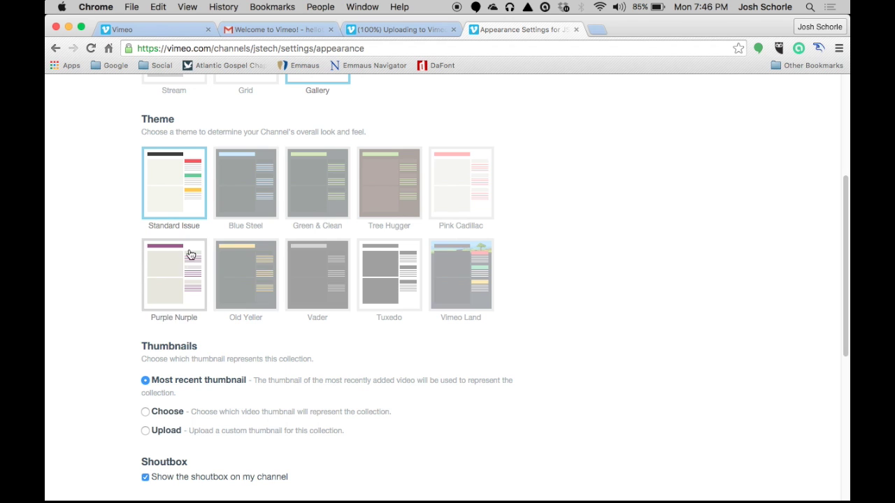
click(243, 198)
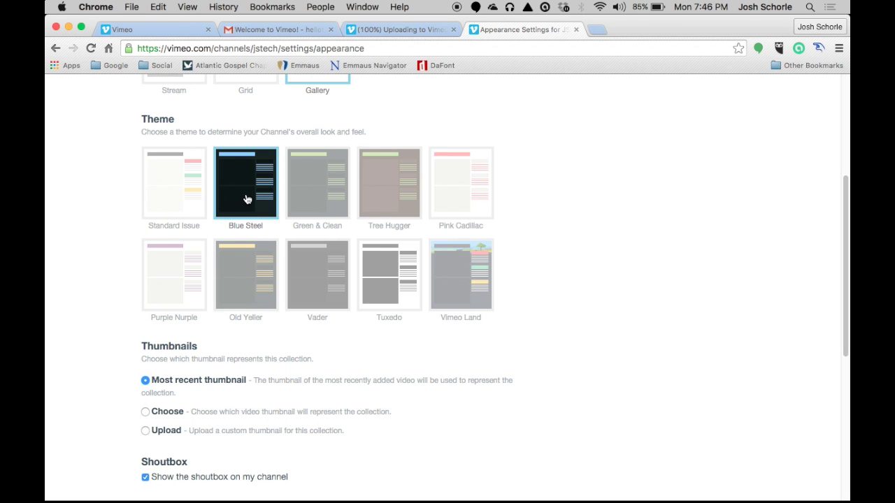
Upload a custom header image for the JSTech channel and save the appearance settings
scroll(301, 210, down, 3)
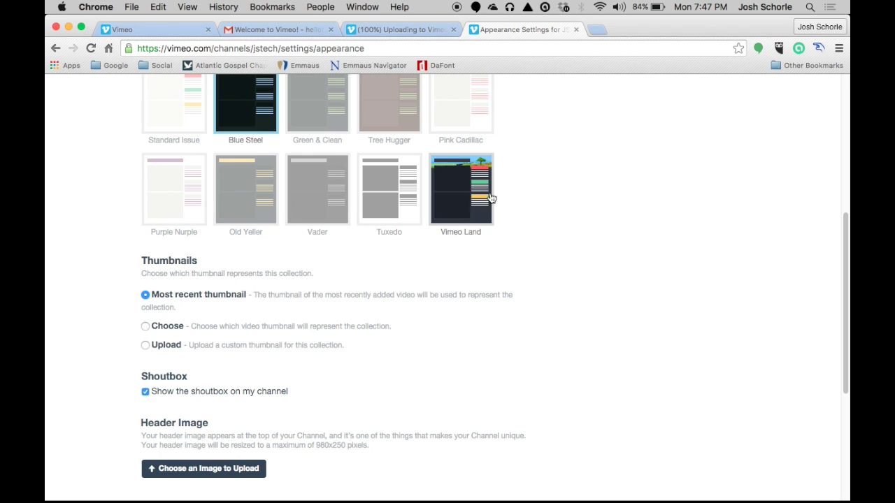
scroll(143, 278, down, 3)
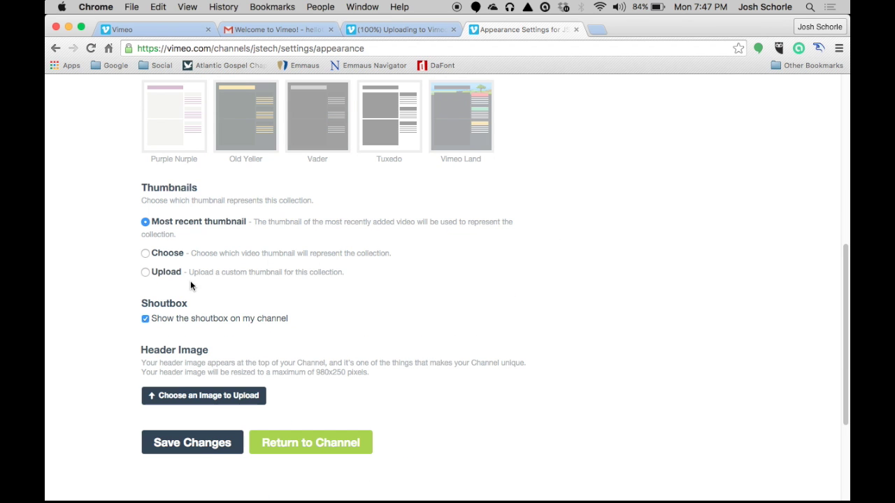
scroll(244, 390, down, 1)
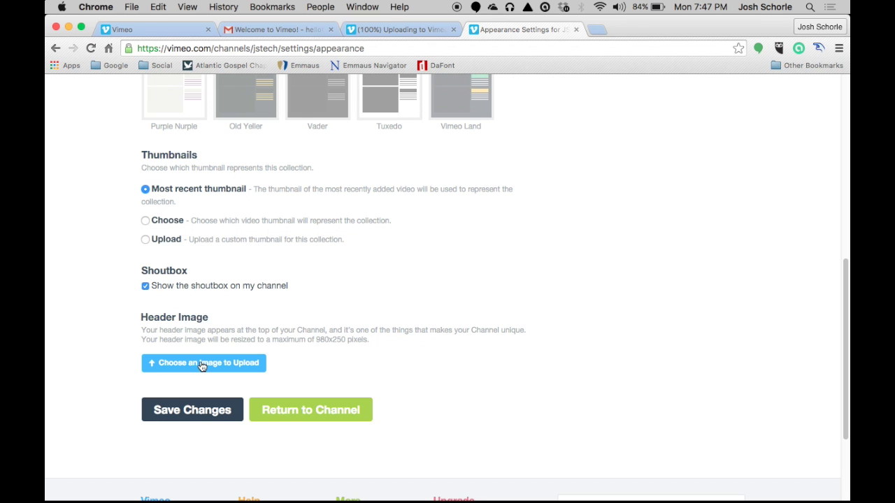
click(201, 366)
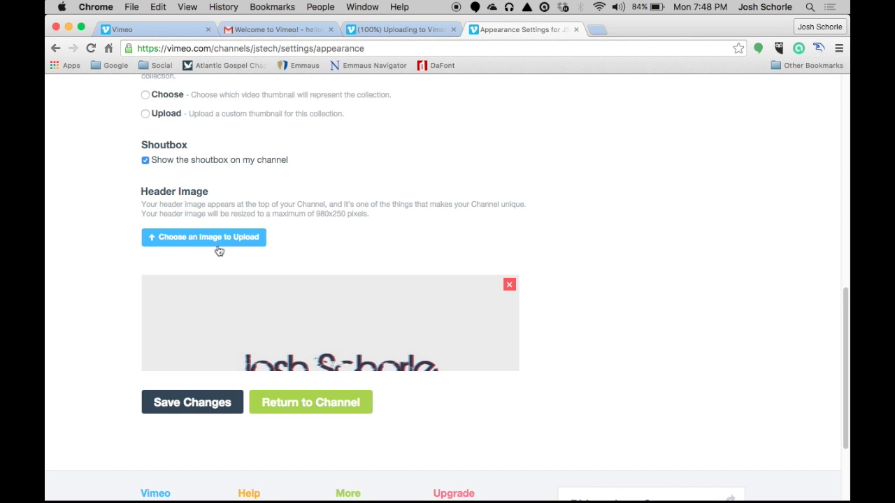
click(189, 406)
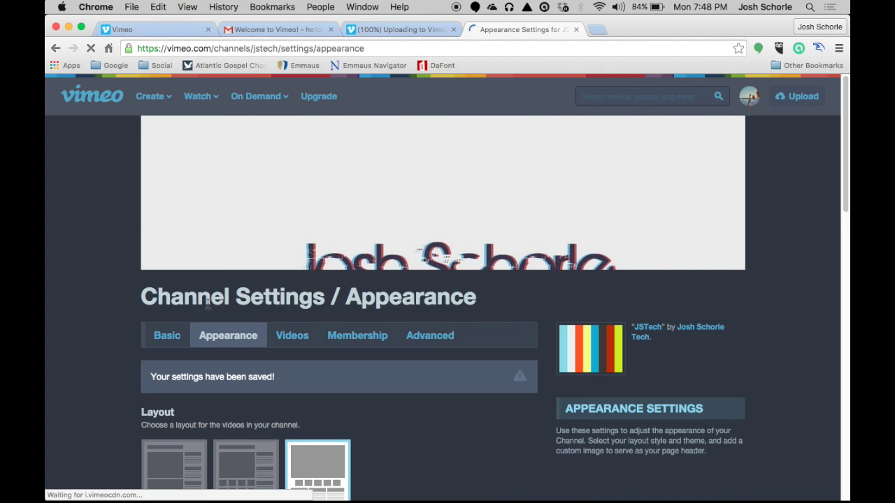
scroll(372, 231, down, 1)
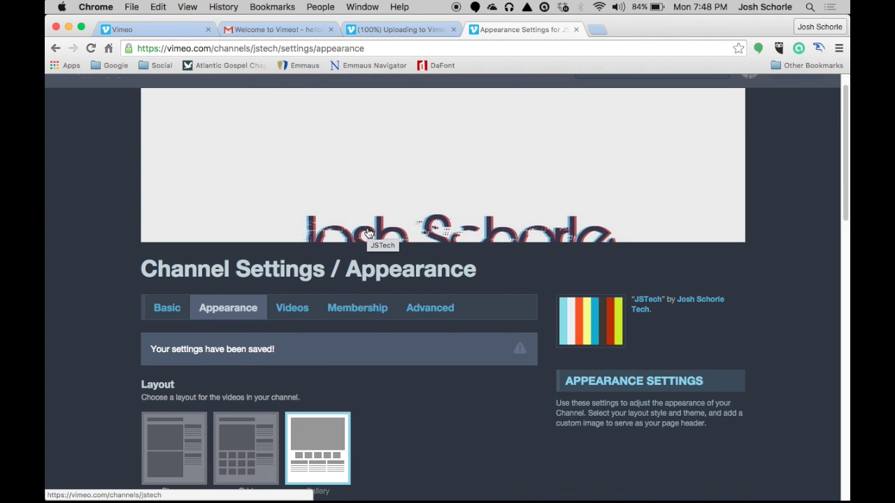
scroll(374, 203, up, 1)
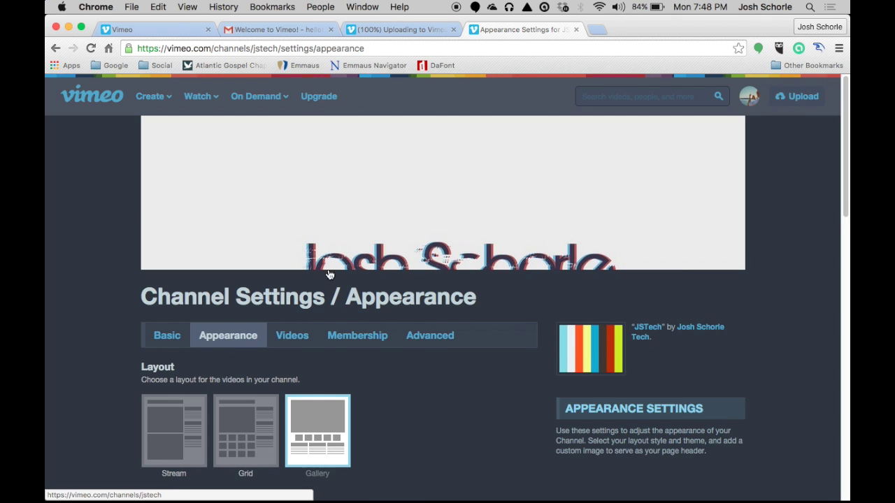
Open the channel's video settings and keep the videos always arranged by Most Recent
scroll(329, 274, down, 3)
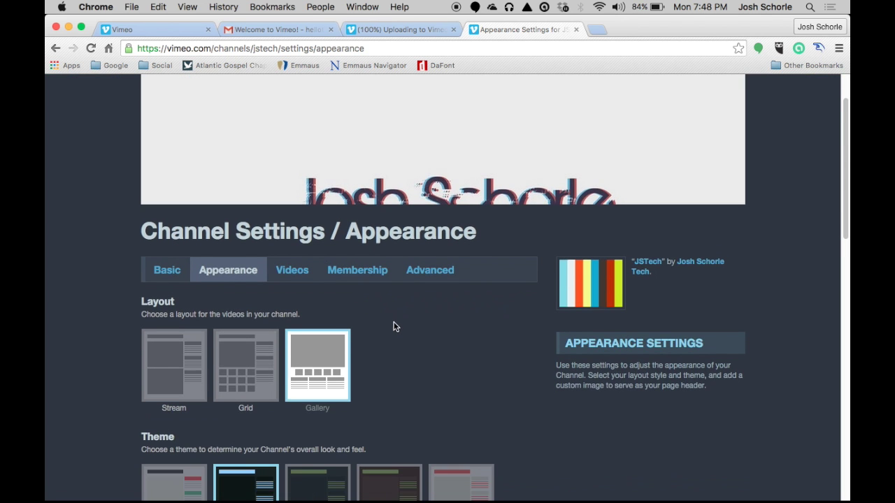
scroll(385, 301, down, 1)
click(293, 233)
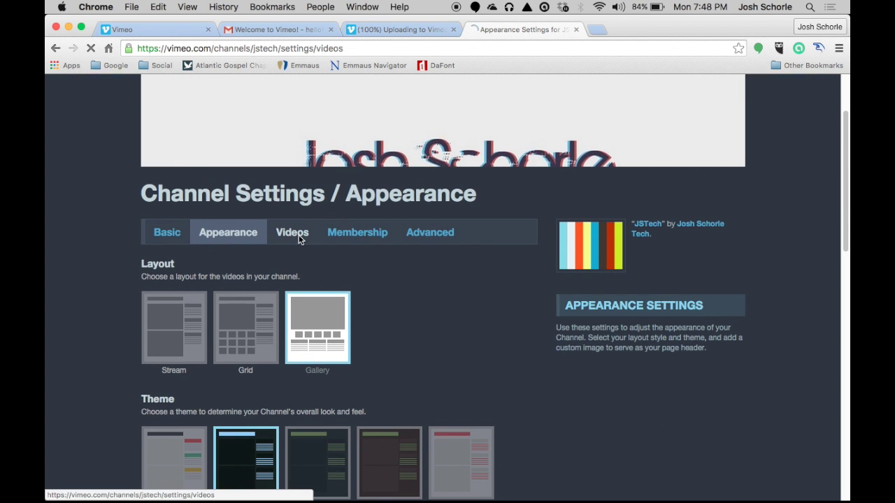
scroll(323, 263, down, 5)
scroll(323, 263, up, 2)
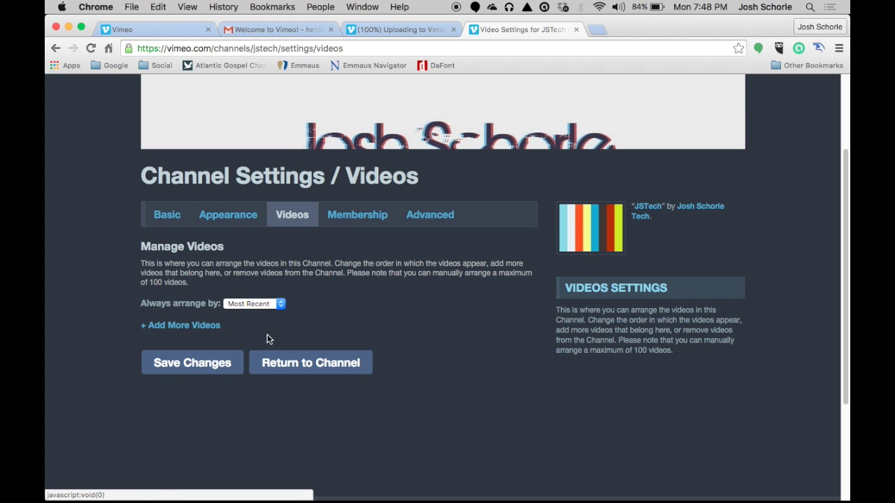
click(254, 304)
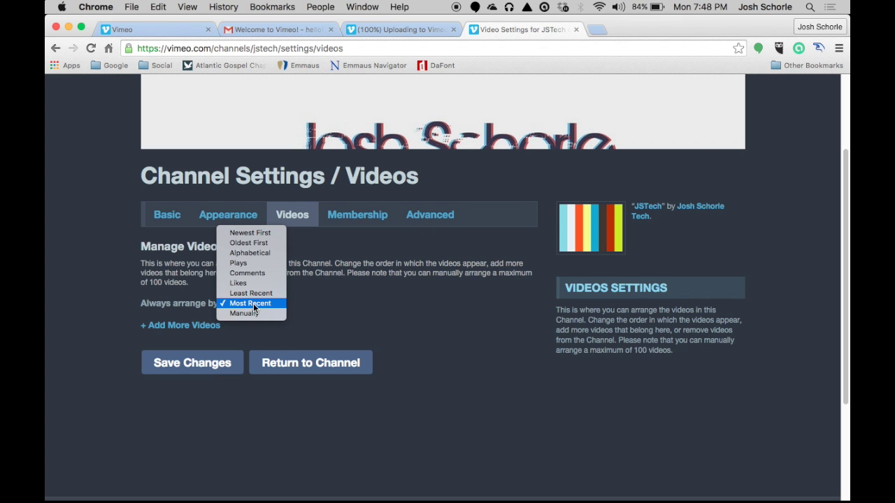
click(253, 303)
Review the channel's membership settings, including who can see it, how moderators are added and the moderator options
click(353, 221)
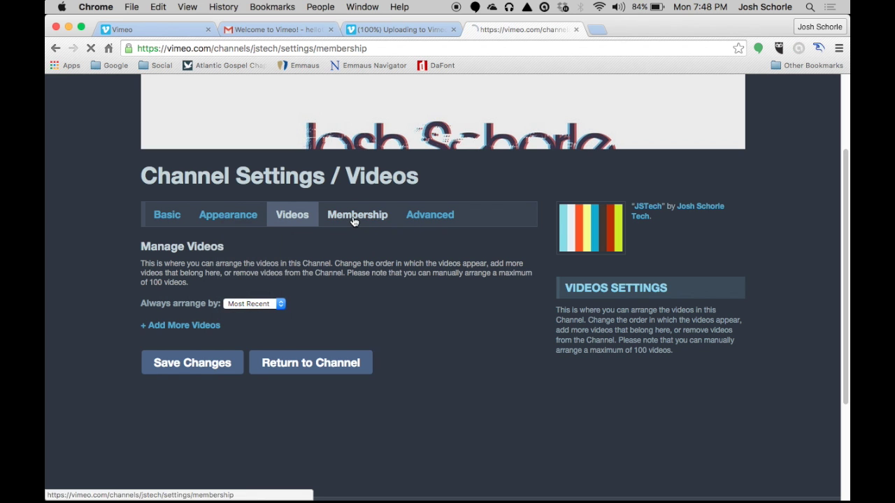
scroll(342, 371, down, 3)
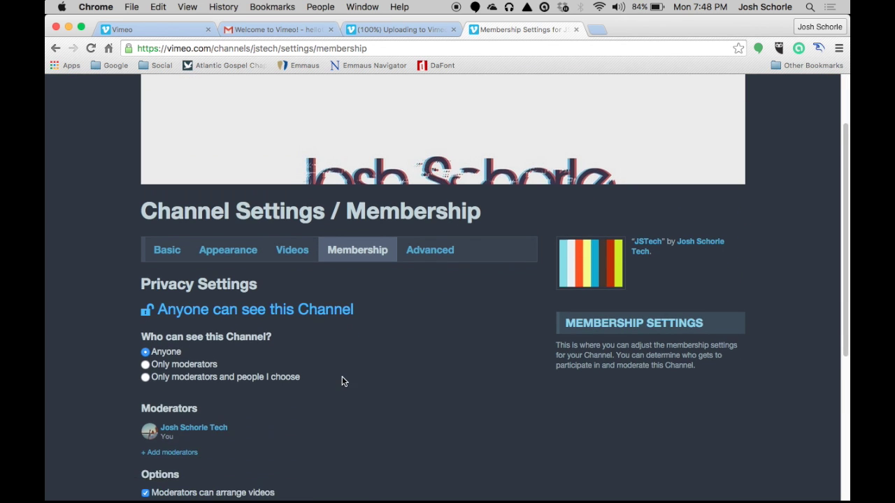
scroll(342, 382, down, 2)
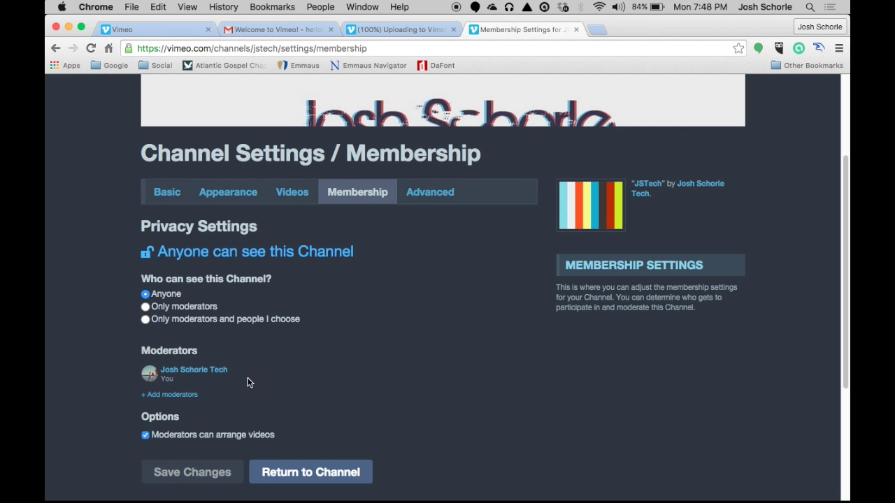
click(194, 396)
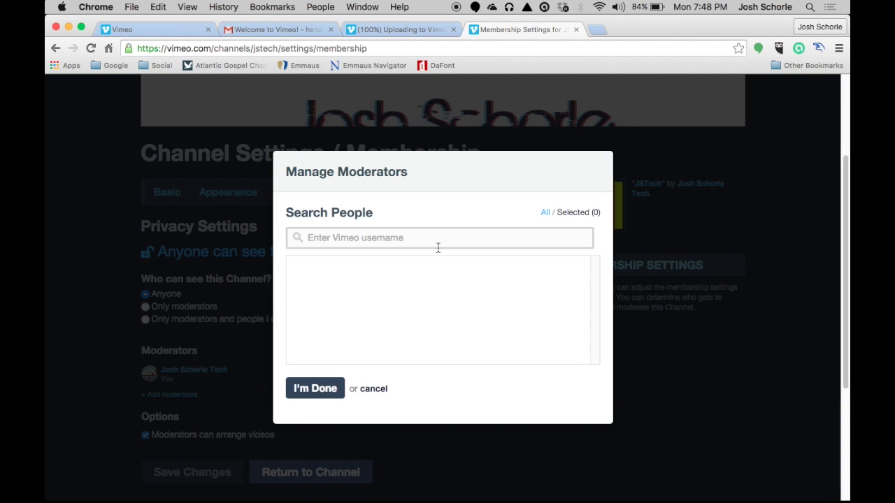
click(322, 393)
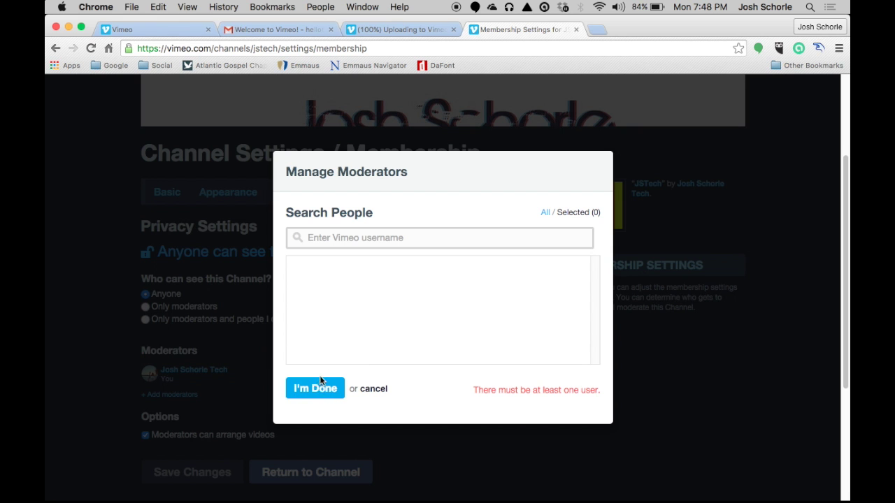
click(374, 390)
scroll(326, 353, down, 2)
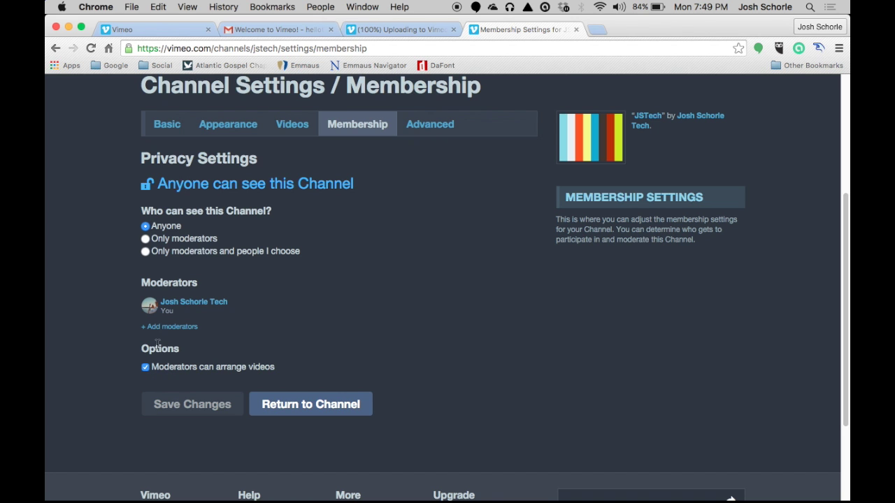
scroll(207, 328, up, 1)
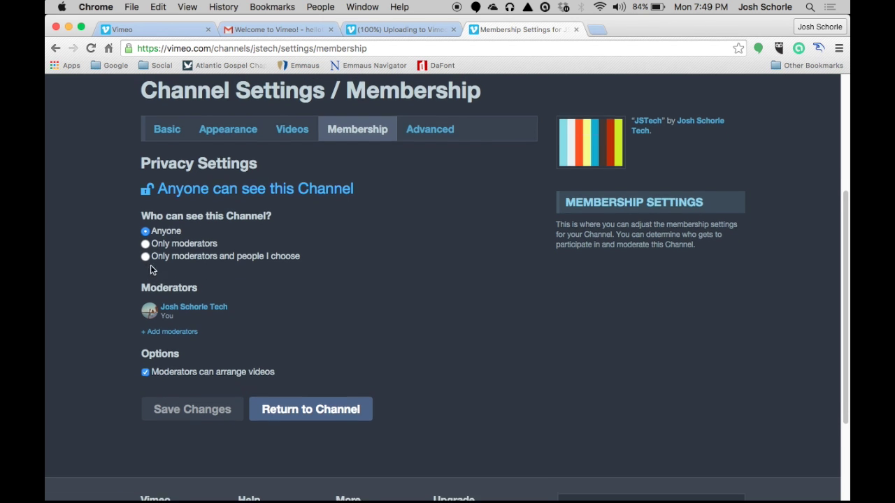
Review the channel's advanced settings for notification emails and channel deletion
scroll(152, 269, up, 1)
click(423, 175)
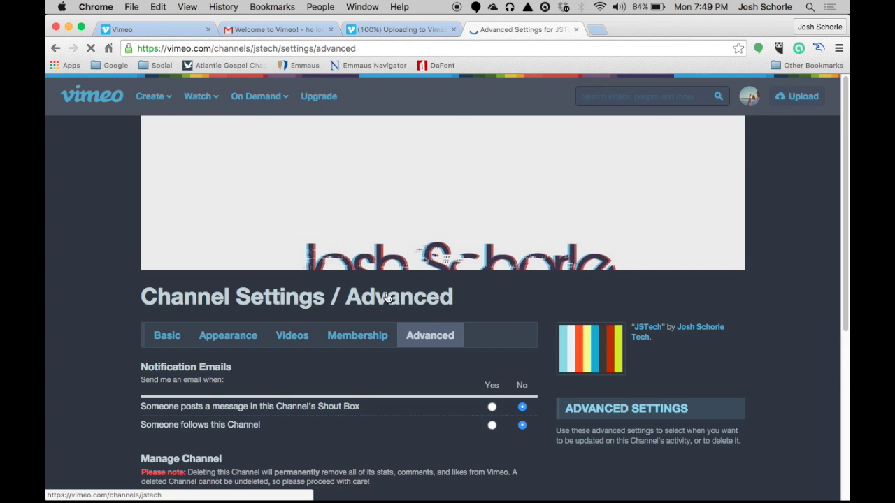
scroll(388, 298, down, 3)
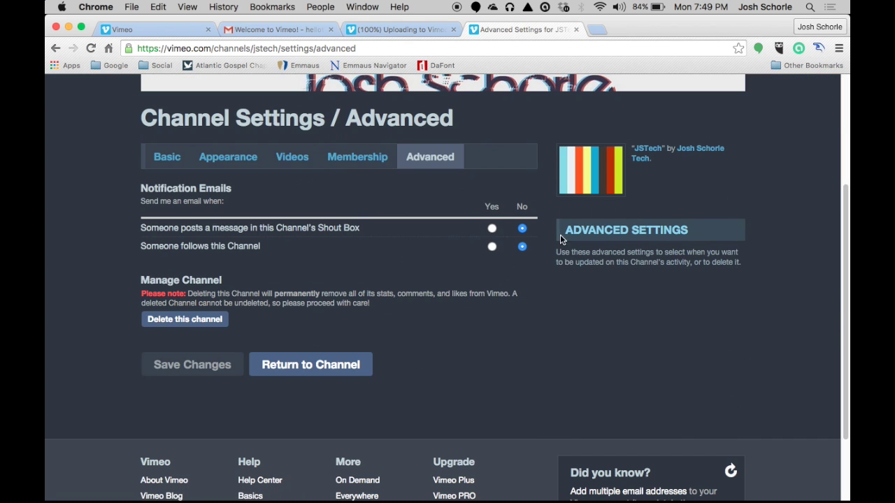
scroll(478, 272, up, 3)
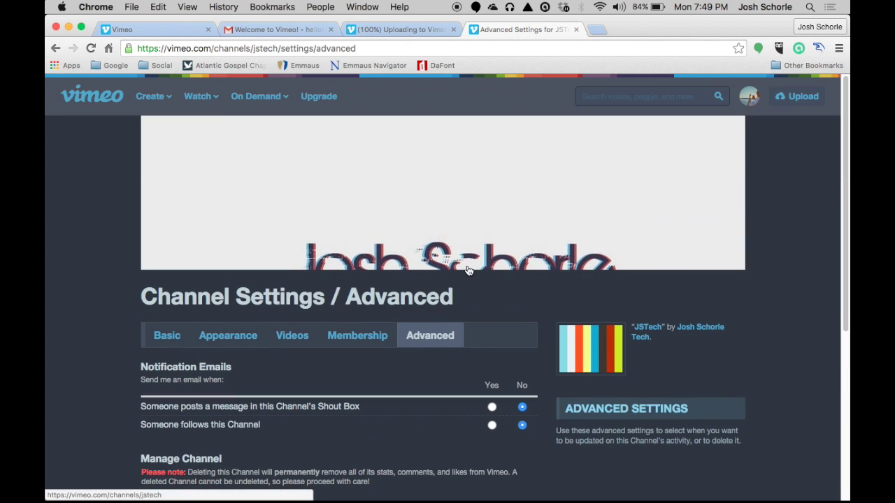
Start a new album from the Collections page, titled "Just Because" with the description "a Album for video explaining purposes"
key(super+bracketleft)
scroll(238, 280, down, 3)
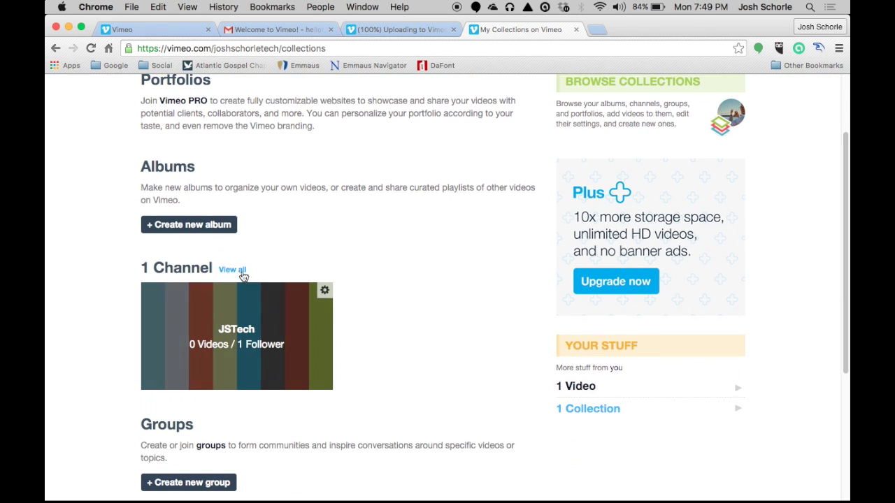
click(207, 228)
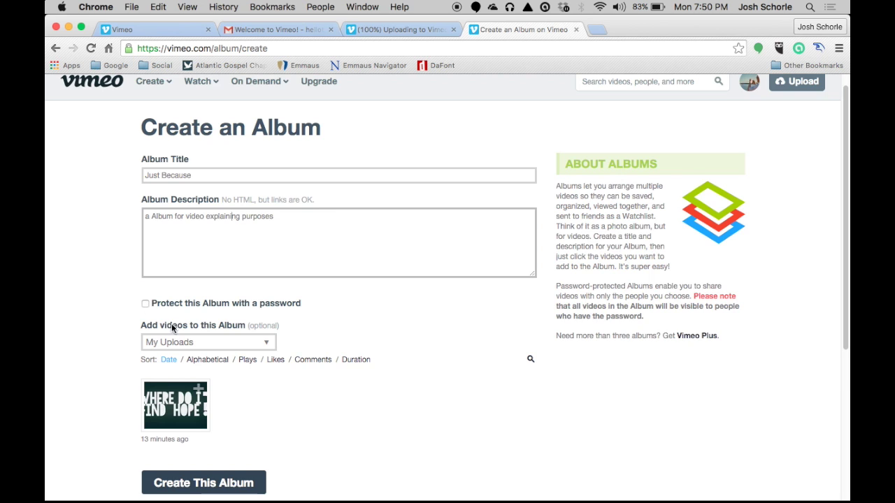
Add the uploaded "Where Do I Find Hope" video to the album from My Uploads and create the album
scroll(171, 325, down, 2)
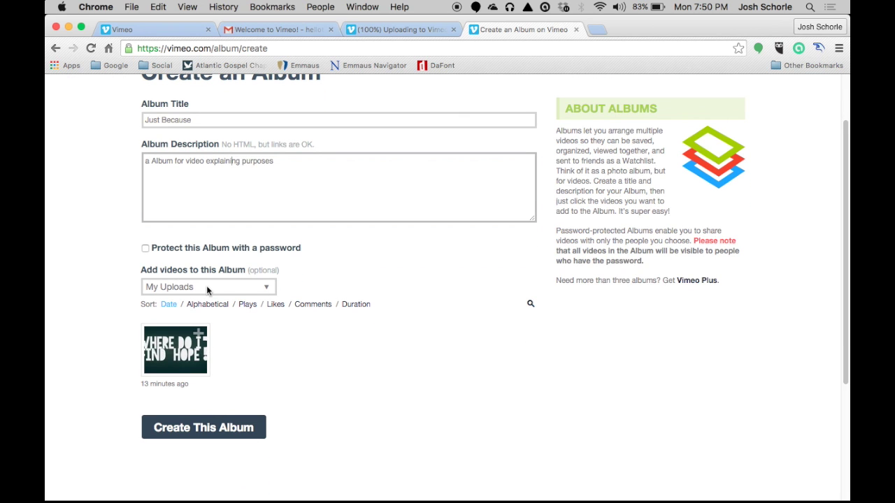
click(199, 337)
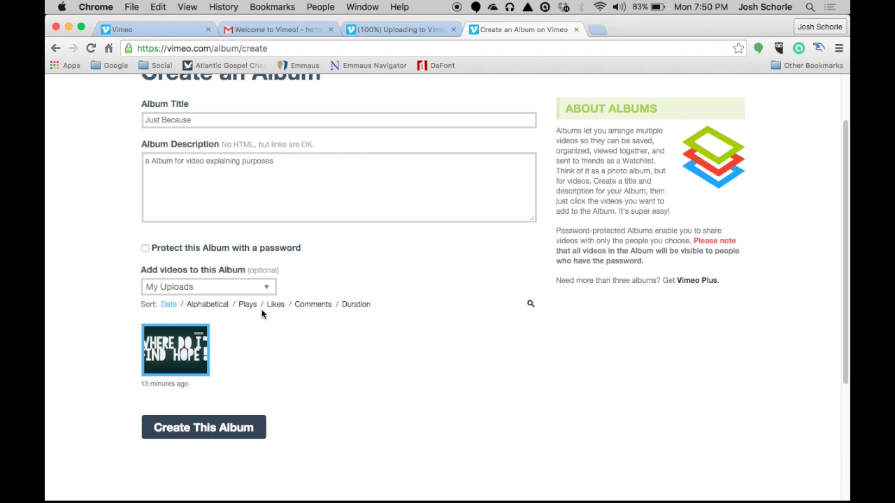
click(219, 286)
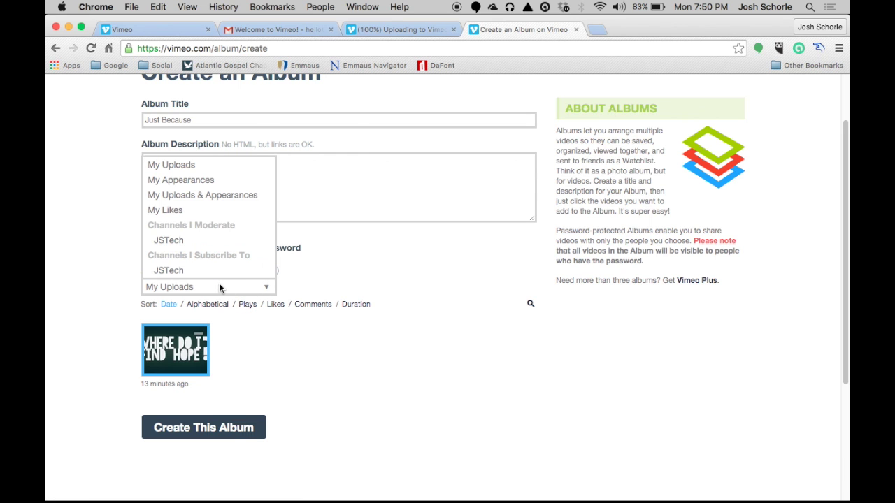
click(220, 287)
scroll(220, 284, down, 1)
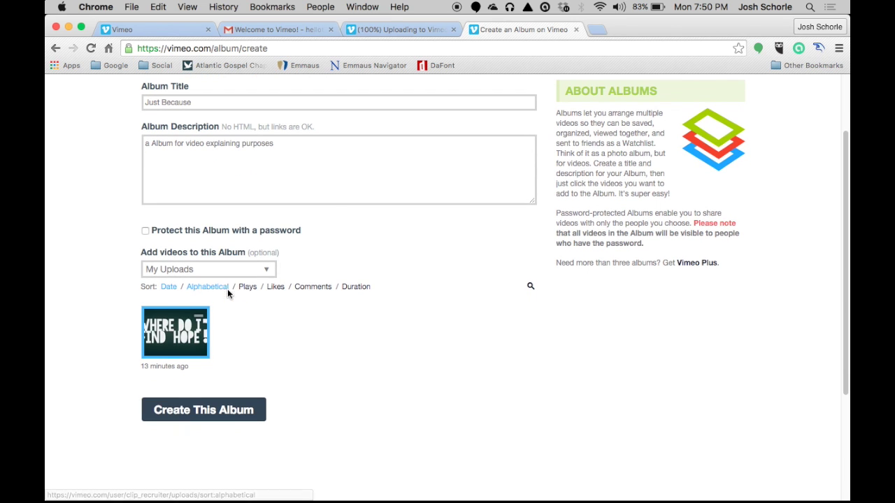
click(210, 414)
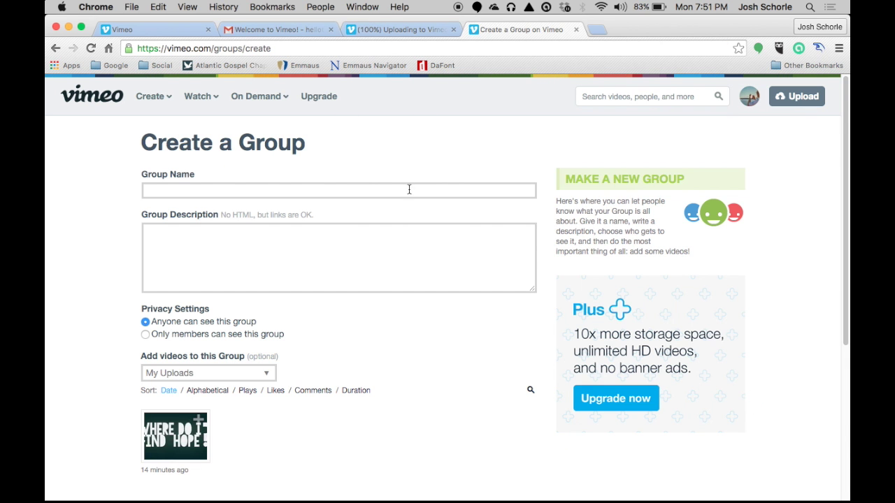
Go back to the upload page and open the "Where Do I Find Hope" video's page to check its status
click(379, 29)
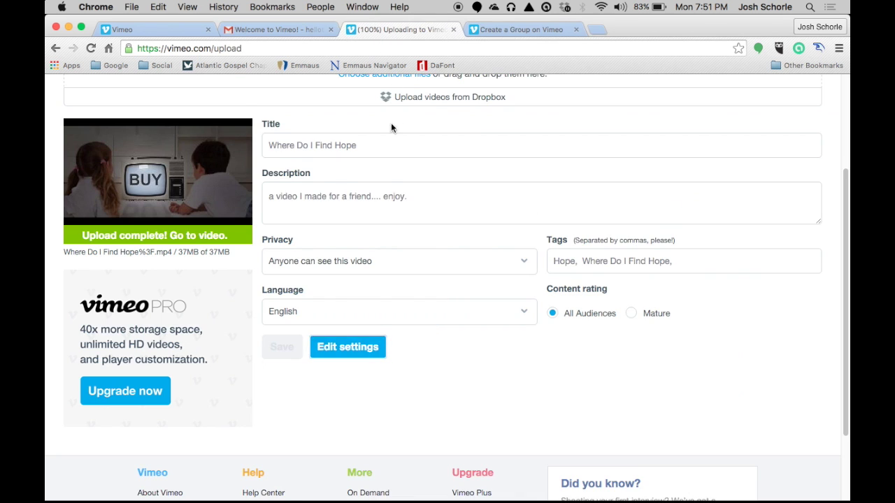
scroll(259, 175, up, 2)
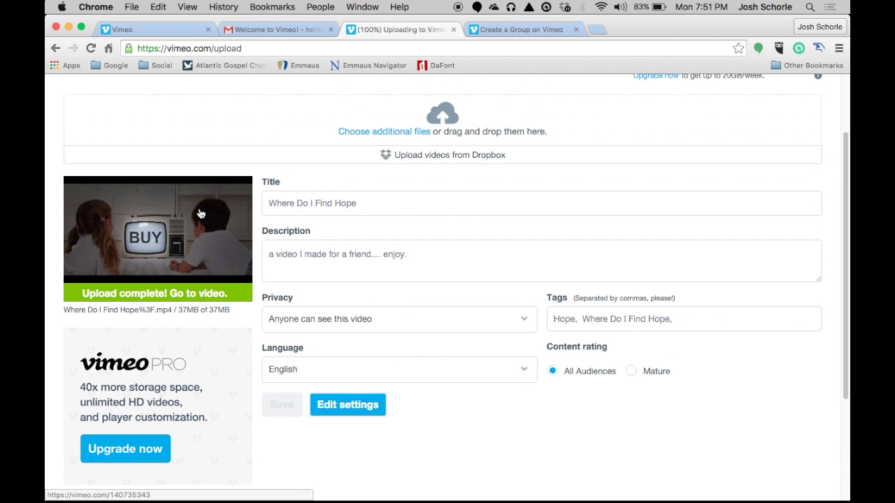
click(184, 248)
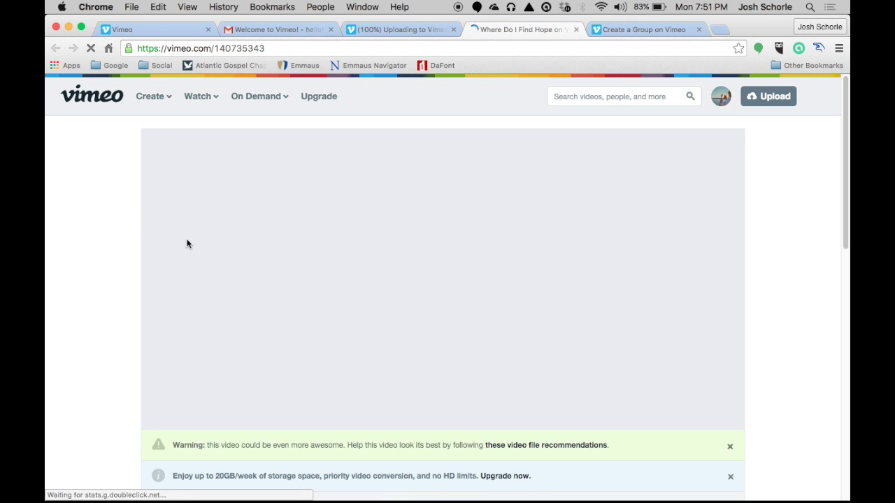
scroll(203, 255, down, 3)
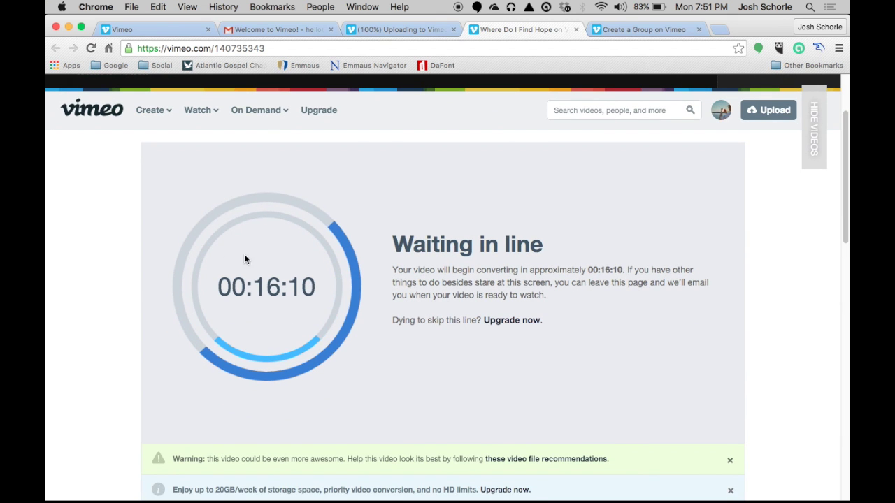
View the "Where Do I Find Hope" video page and check its sharing options, selecting the video link before closing them
scroll(324, 277, down, 2)
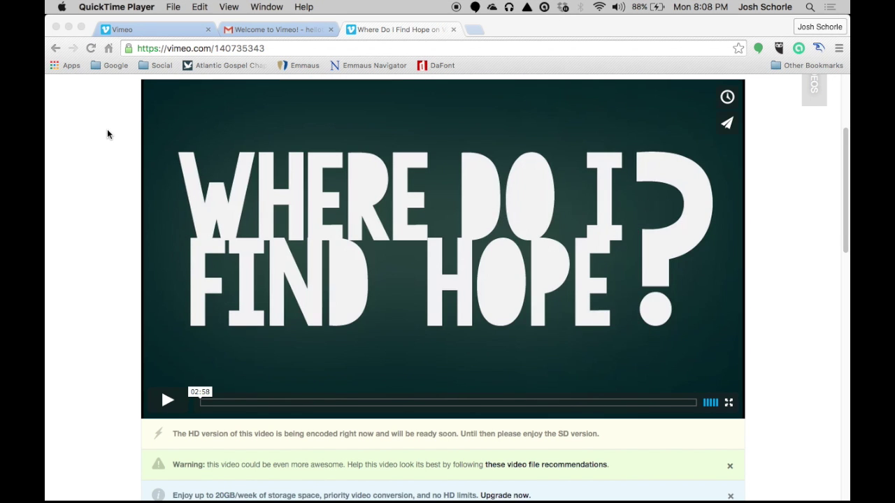
scroll(105, 129, up, 1)
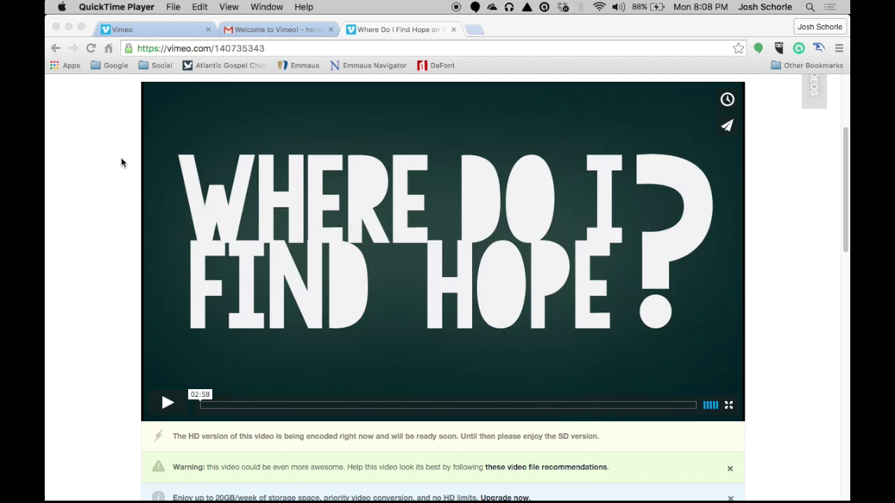
scroll(119, 161, up, 1)
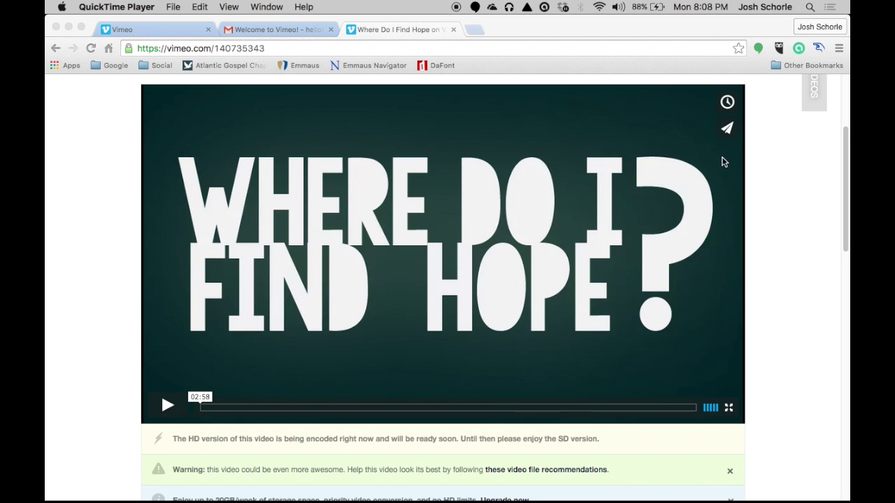
click(817, 168)
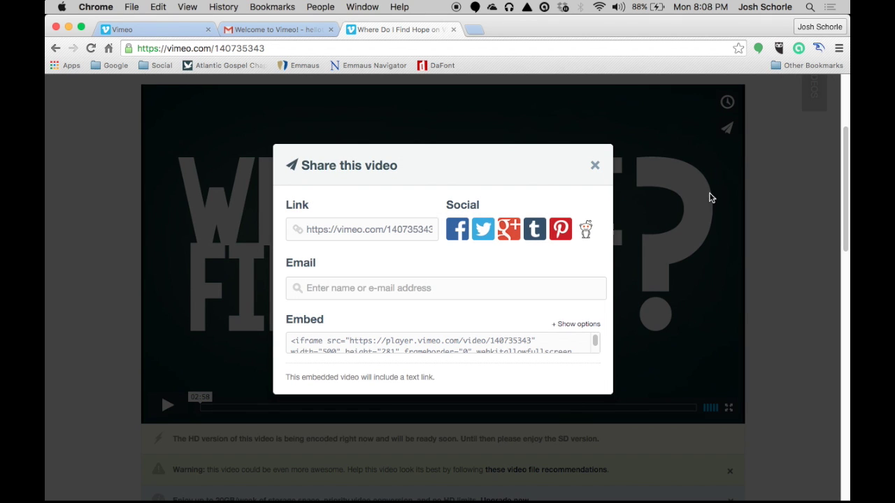
click(374, 232)
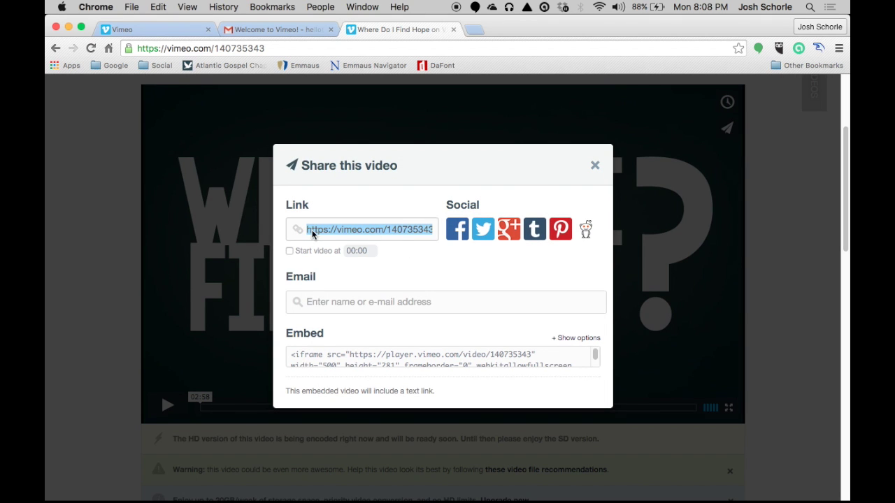
key(Escape)
Open the settings of the "Where Do I Find Hope" video from its page
scroll(395, 262, down, 5)
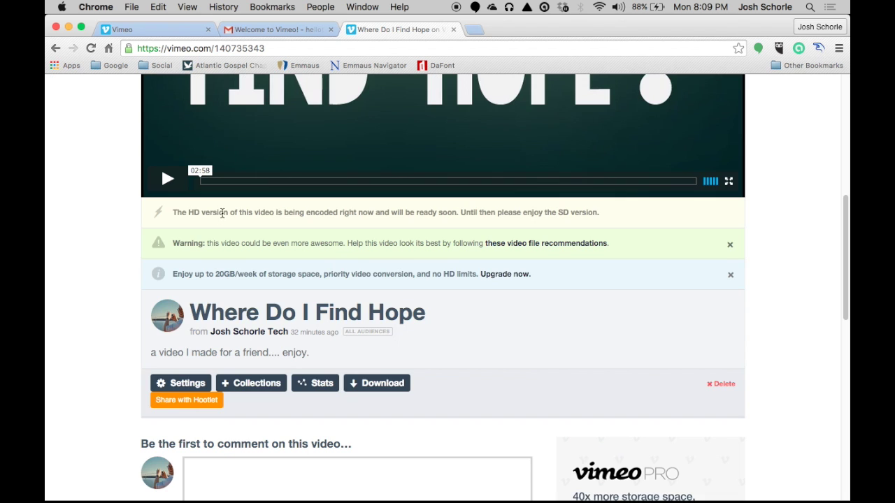
scroll(90, 154, up, 3)
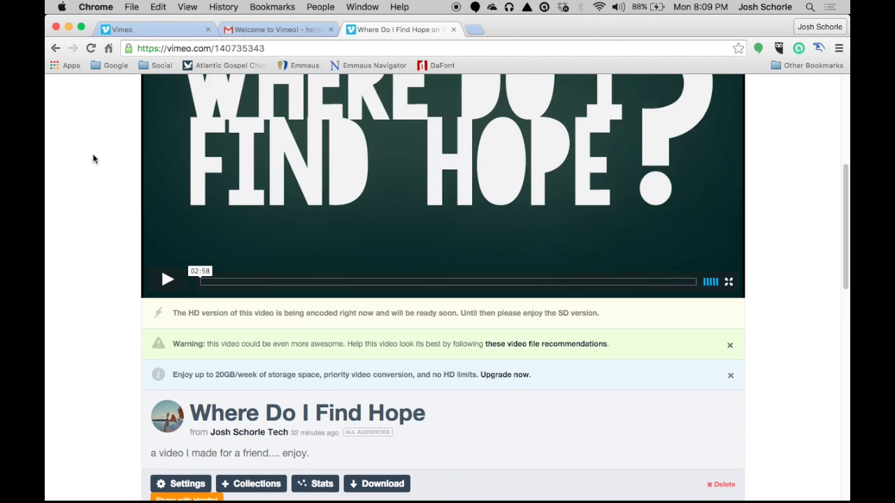
scroll(95, 161, down, 3)
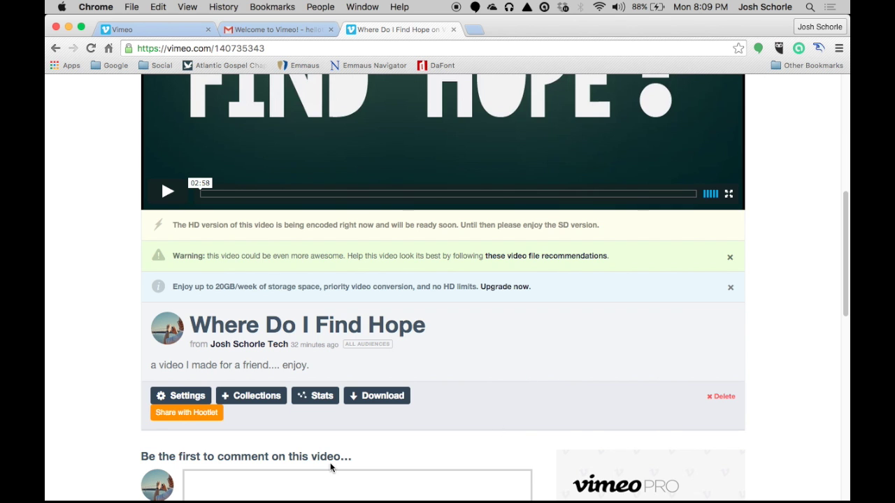
click(184, 399)
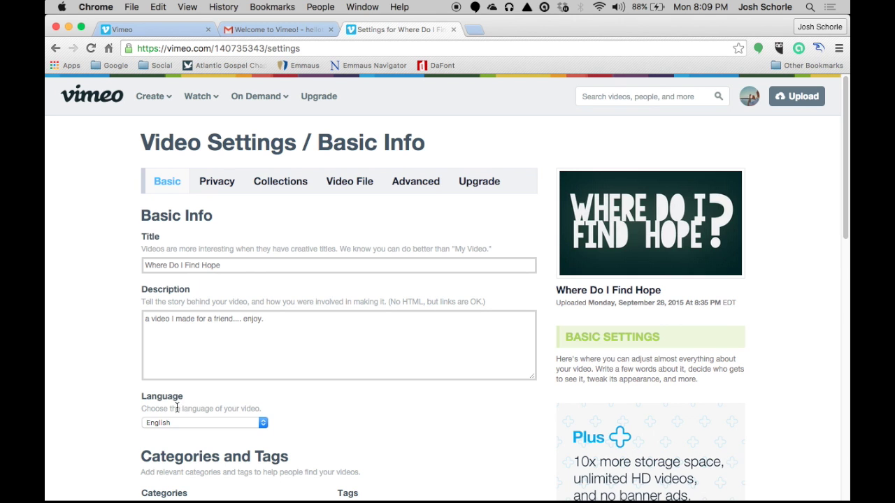
Categorize the video under Instructionals with the Tech sub-category and submit the choice
scroll(185, 397, down, 4)
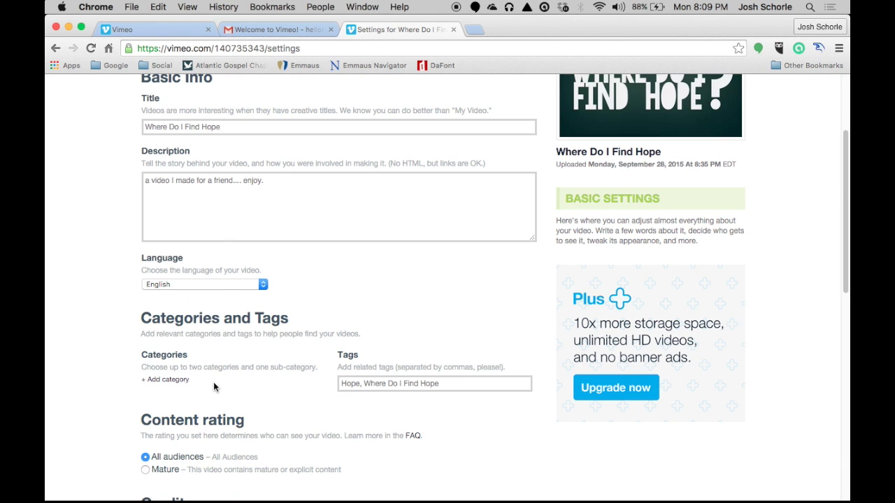
scroll(212, 382, down, 1)
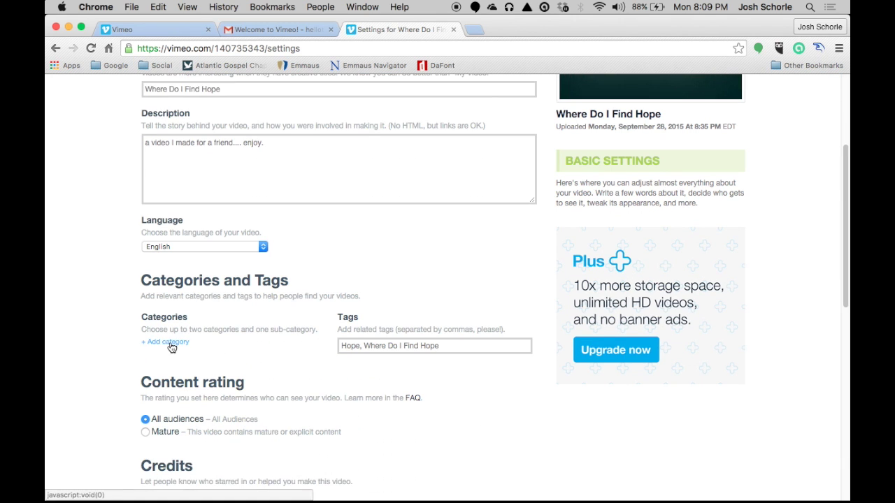
click(174, 345)
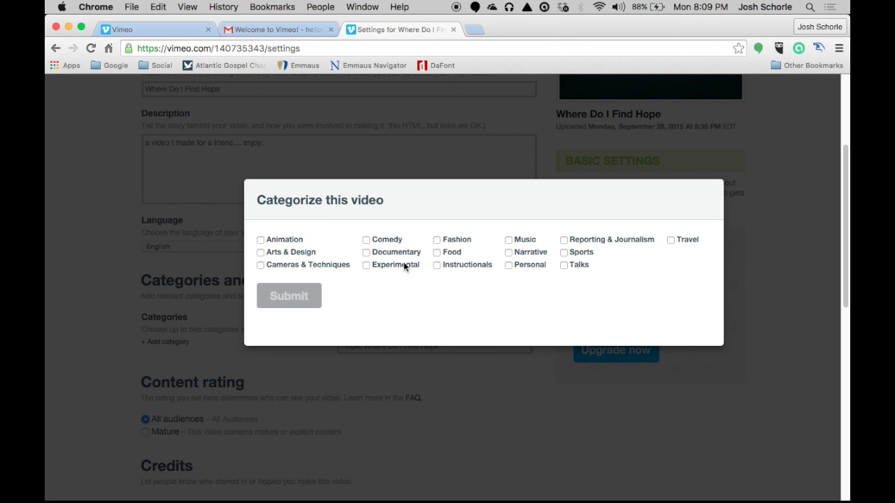
click(436, 265)
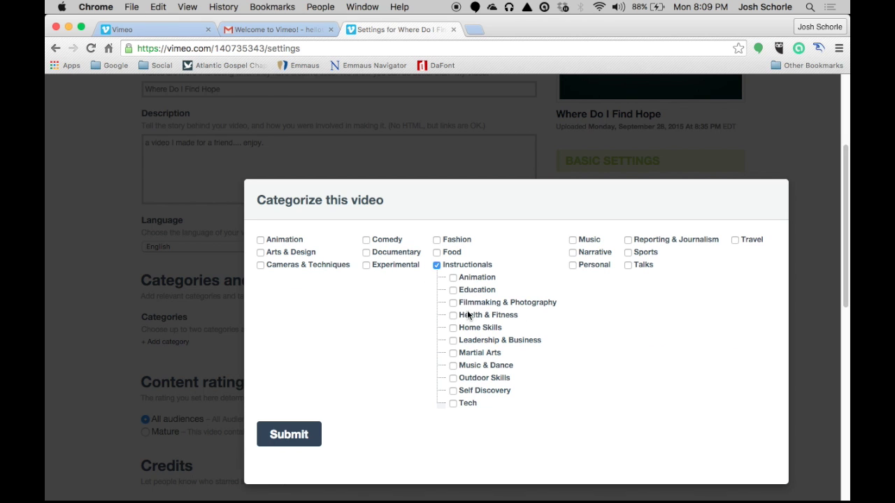
click(453, 404)
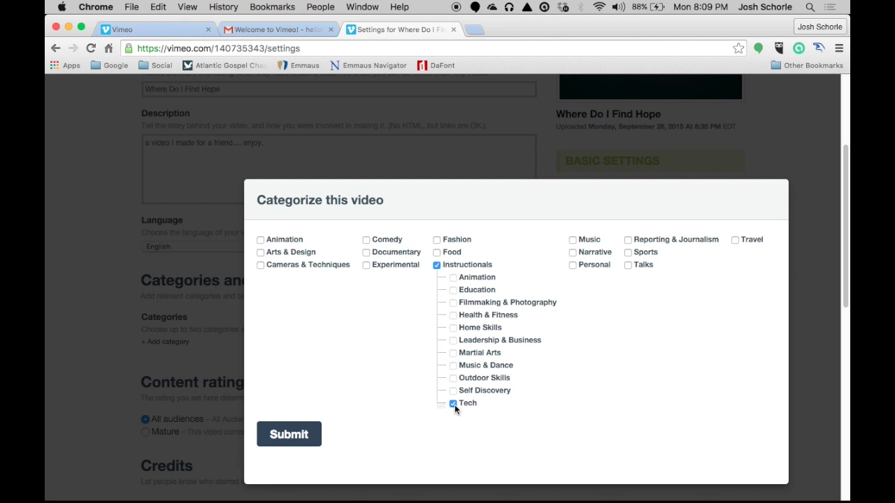
click(302, 434)
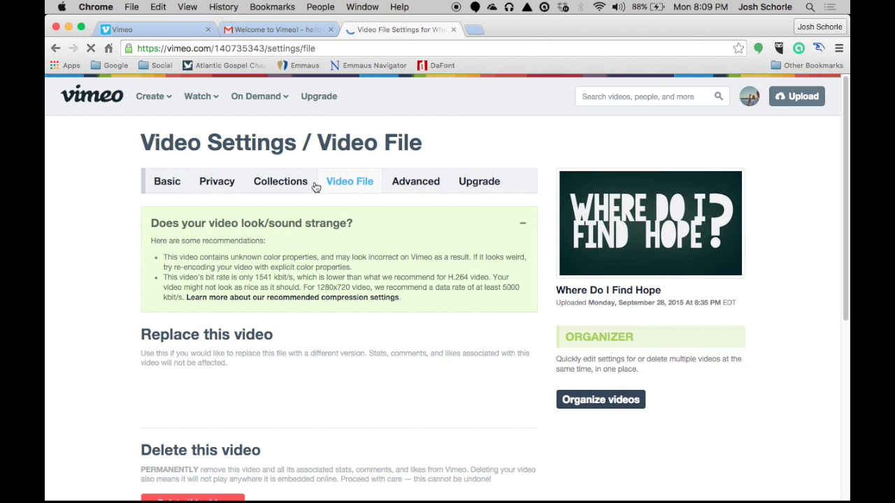
Review the Video File settings for replacing or deleting the video
scroll(259, 335, down, 3)
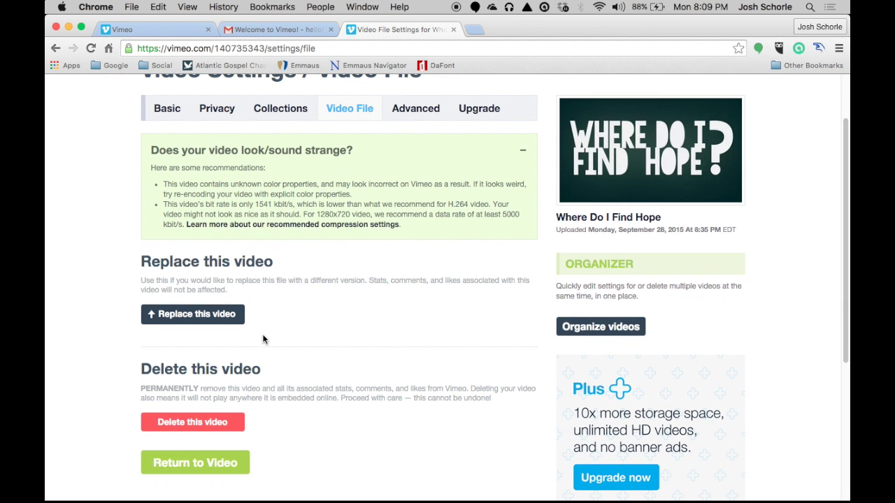
scroll(264, 340, down, 2)
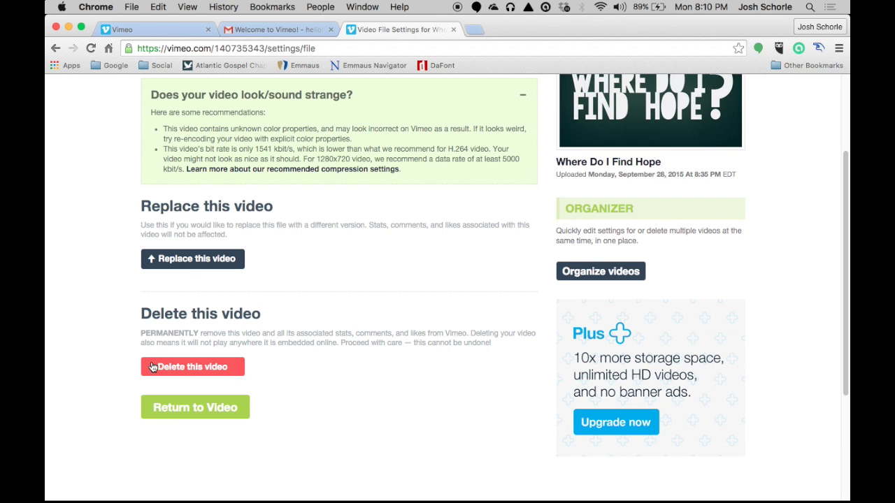
scroll(254, 408, down, 1)
scroll(262, 407, up, 4)
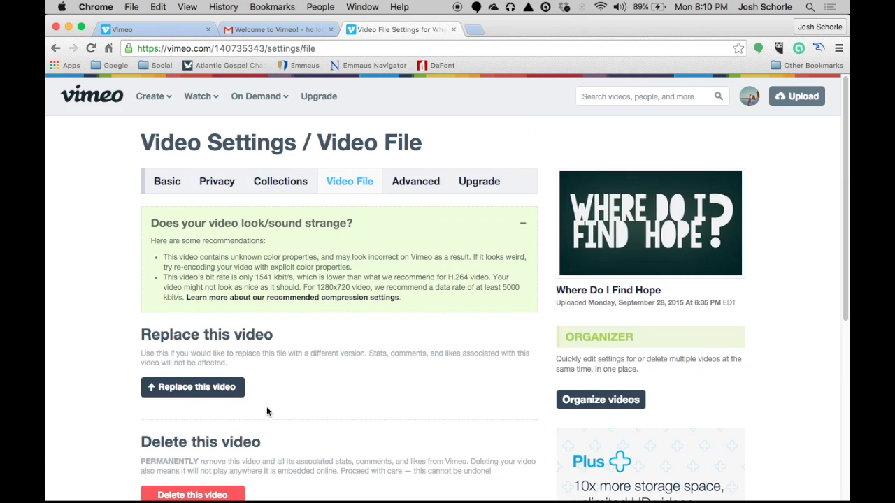
Open the video's advanced settings and start editing its custom URL
click(421, 191)
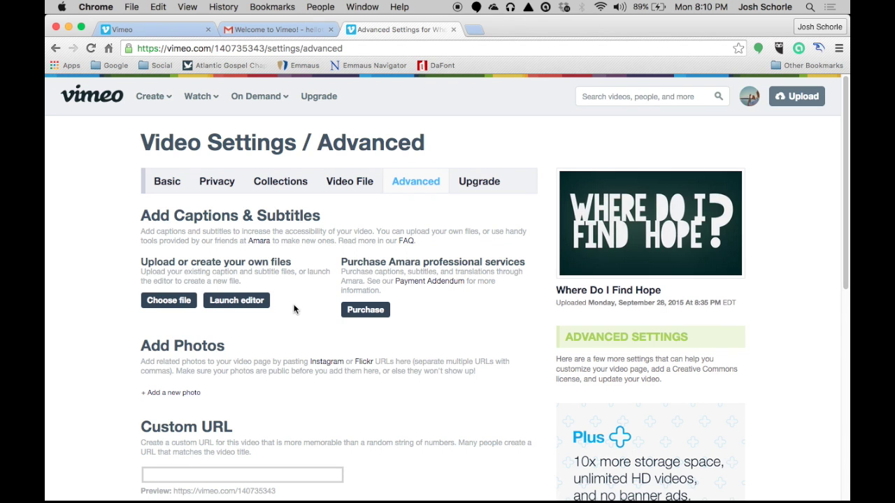
scroll(389, 221, down, 5)
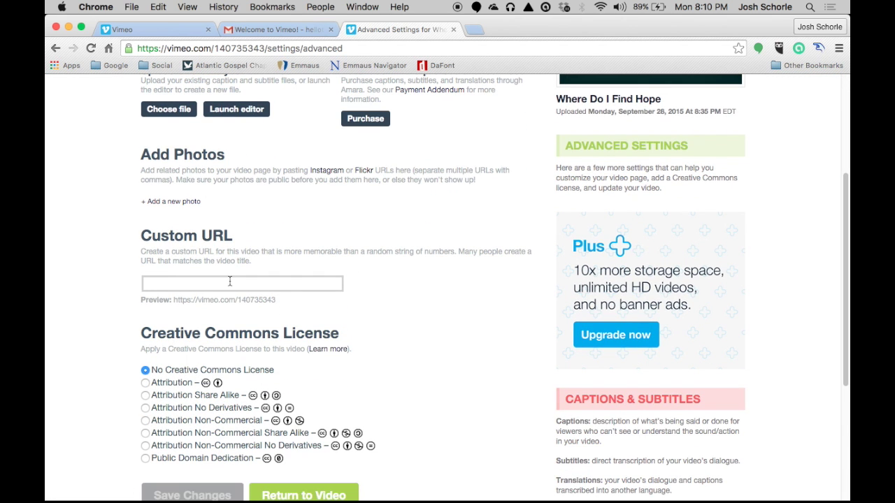
click(229, 285)
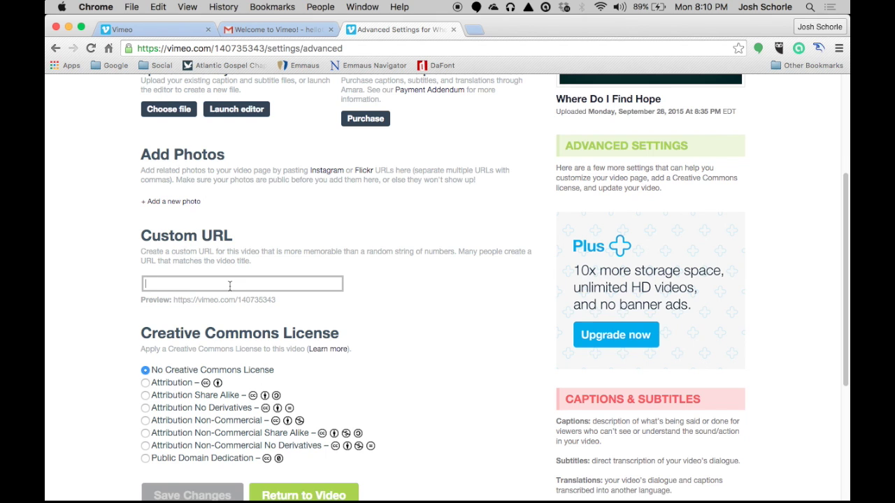
text(hope)
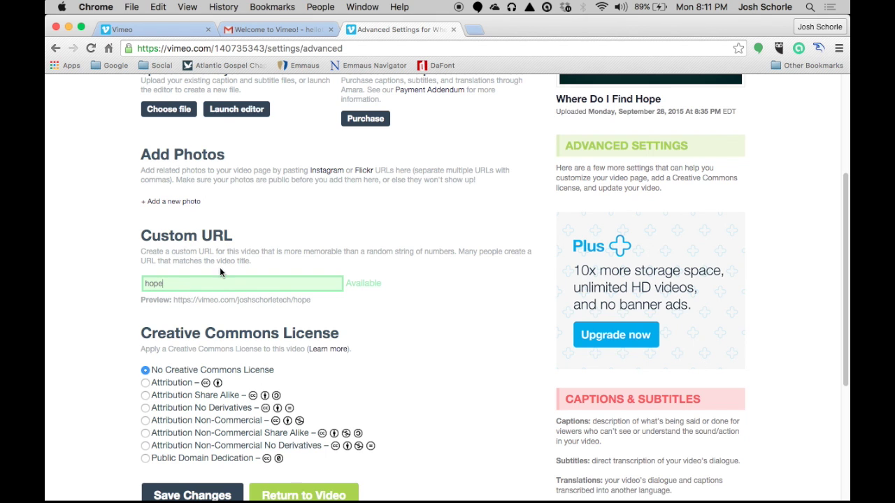
key(BackSpace)
key(BackSpace)
key(BackSpace)
key(BackSpace)
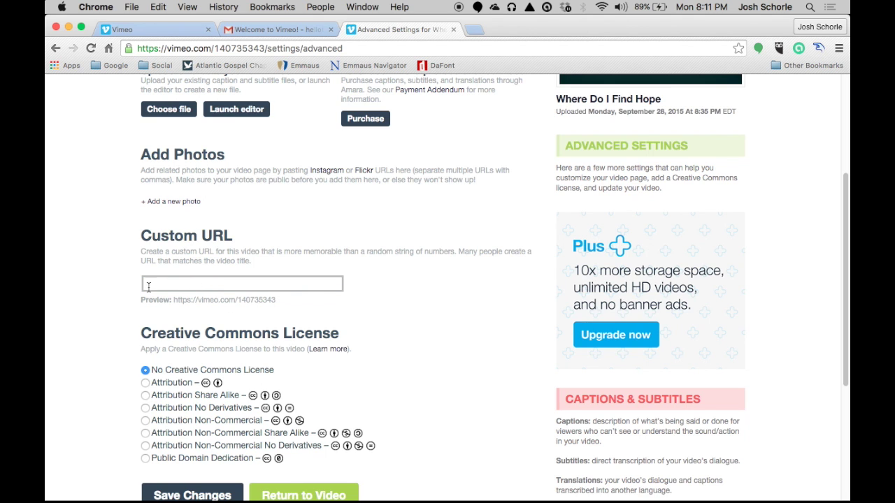
Set the video's custom URL to "hope" and save the advanced settings
text(hope)
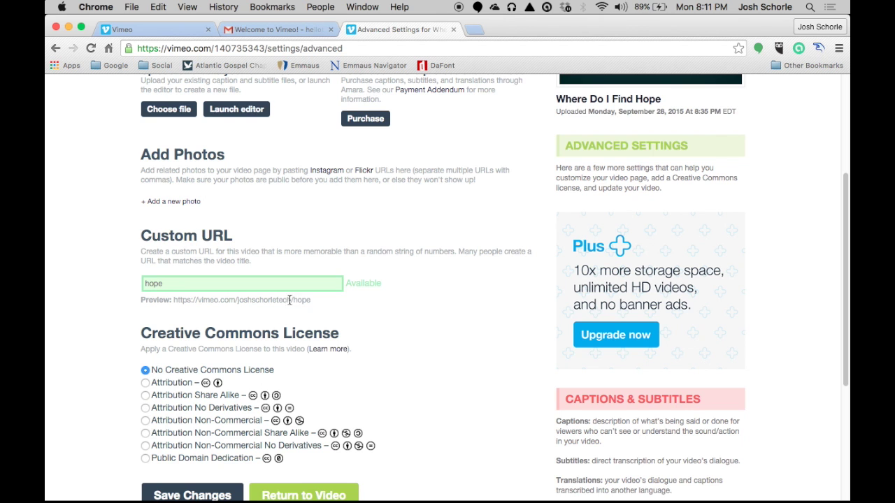
scroll(294, 297, down, 1)
scroll(299, 329, down, 1)
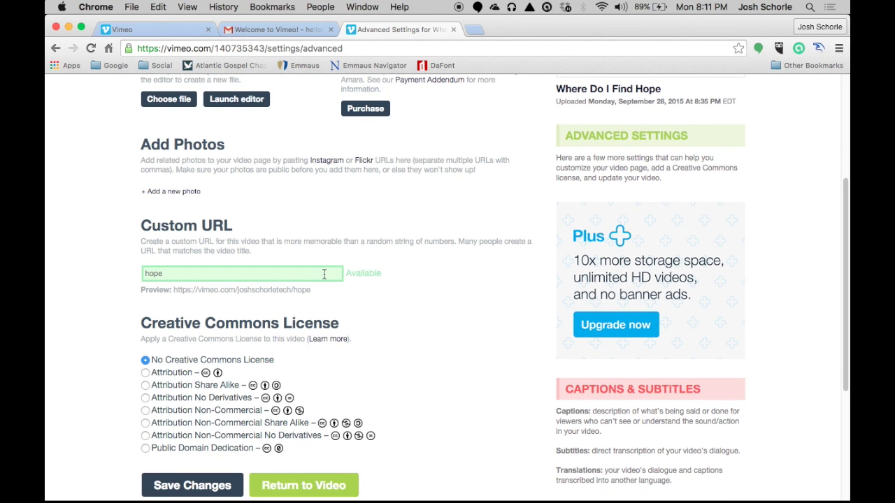
scroll(343, 307, down, 4)
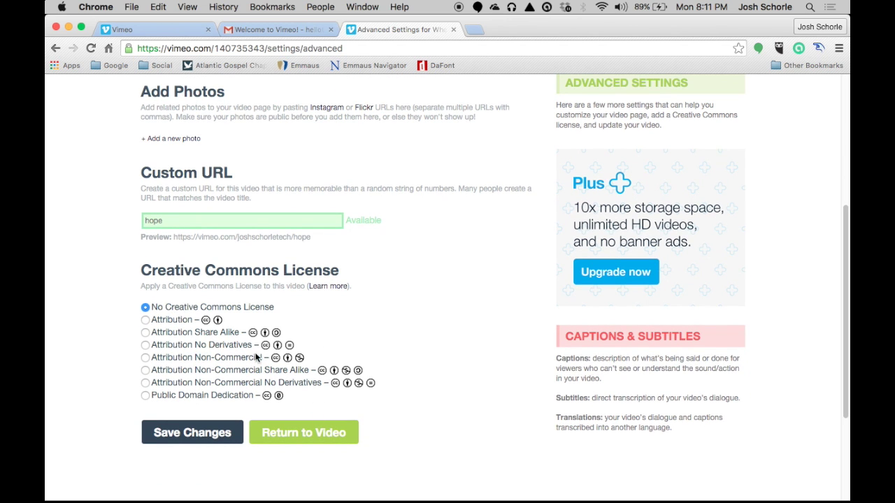
click(204, 430)
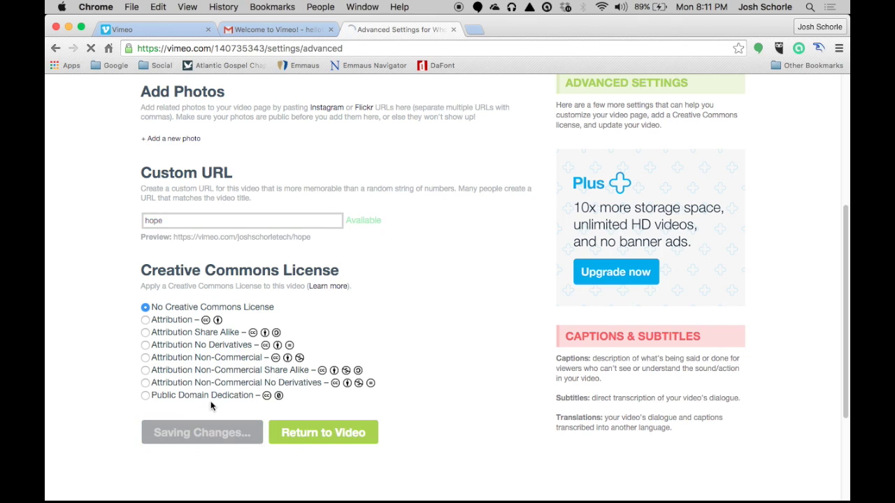